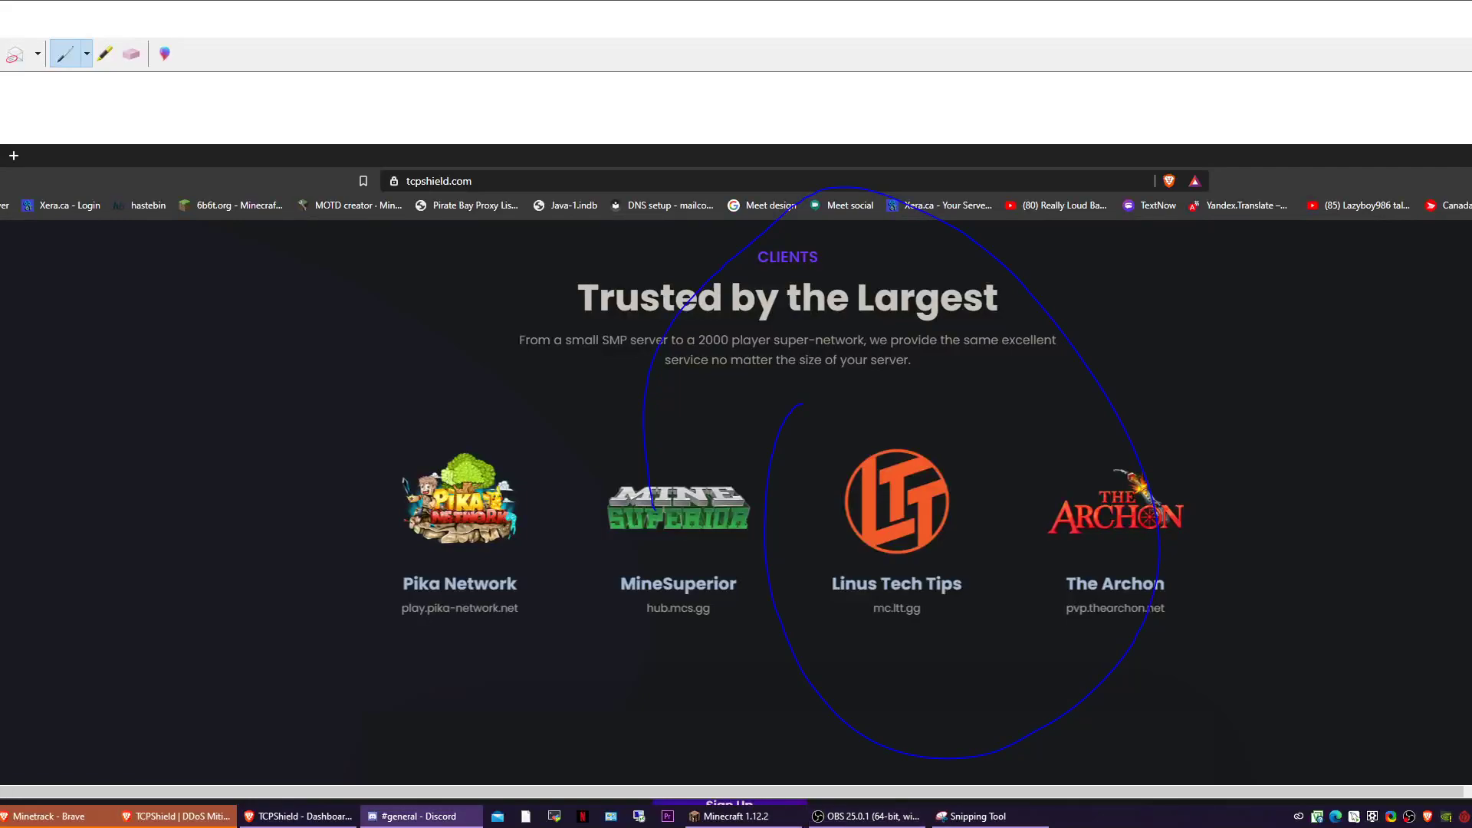
Bring Discord to the front and move through #news to #server-info-rules
click(418, 815)
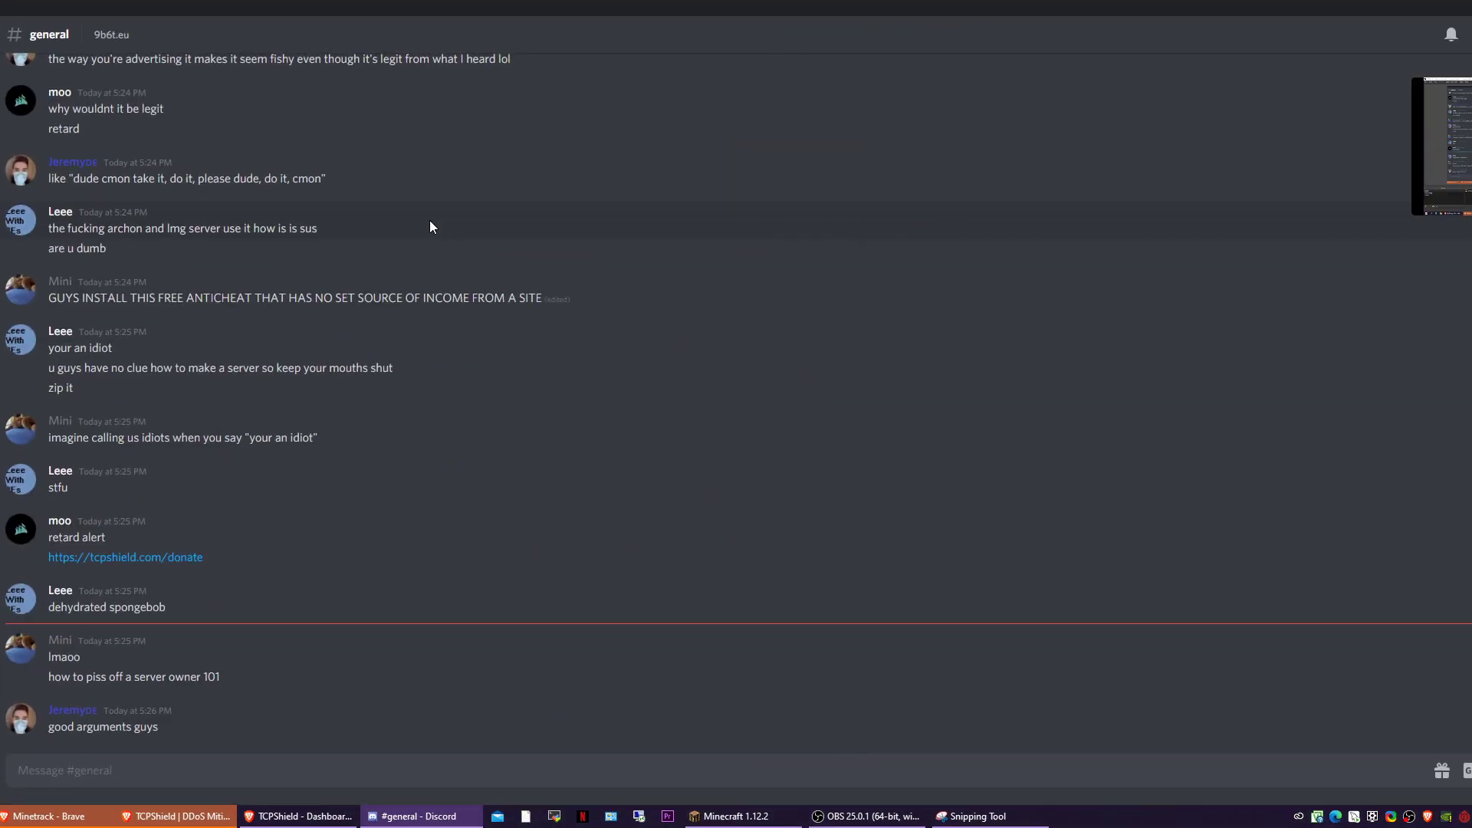
drag(1443, 138, 1151, 207)
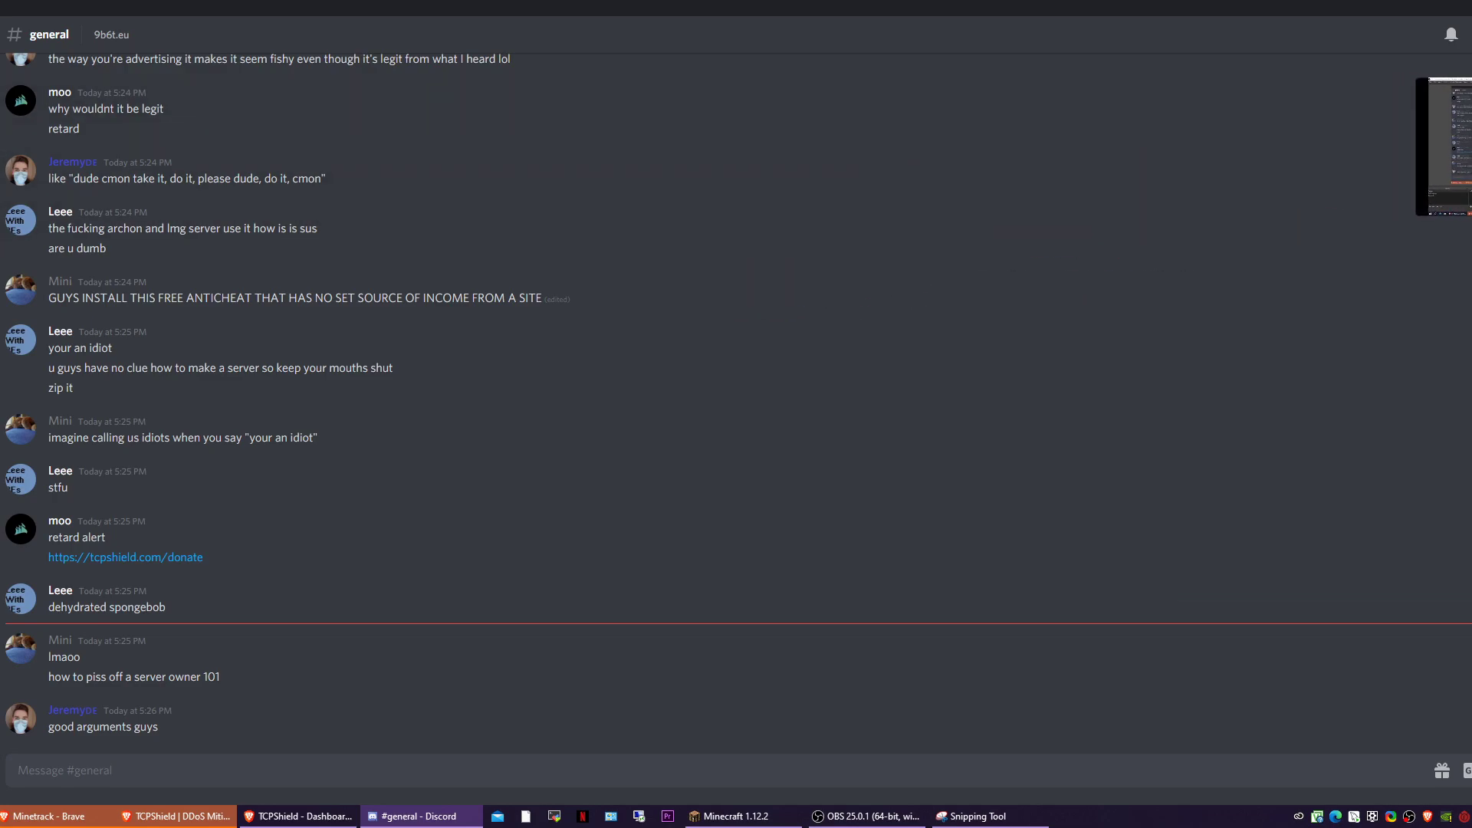
drag(1451, 159, 1239, 227)
scroll(269, 259, up, 5)
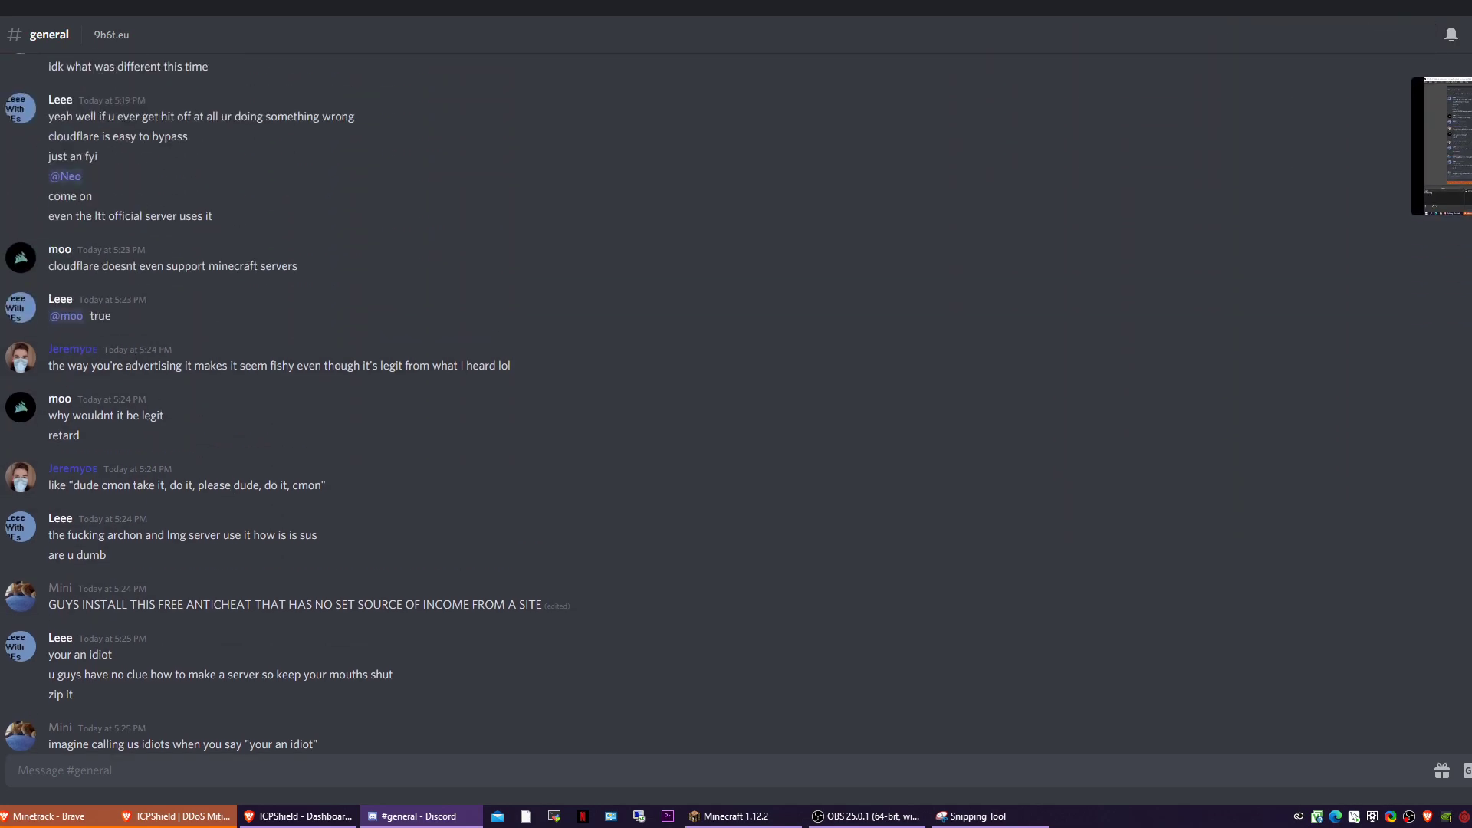
key(alt+Up)
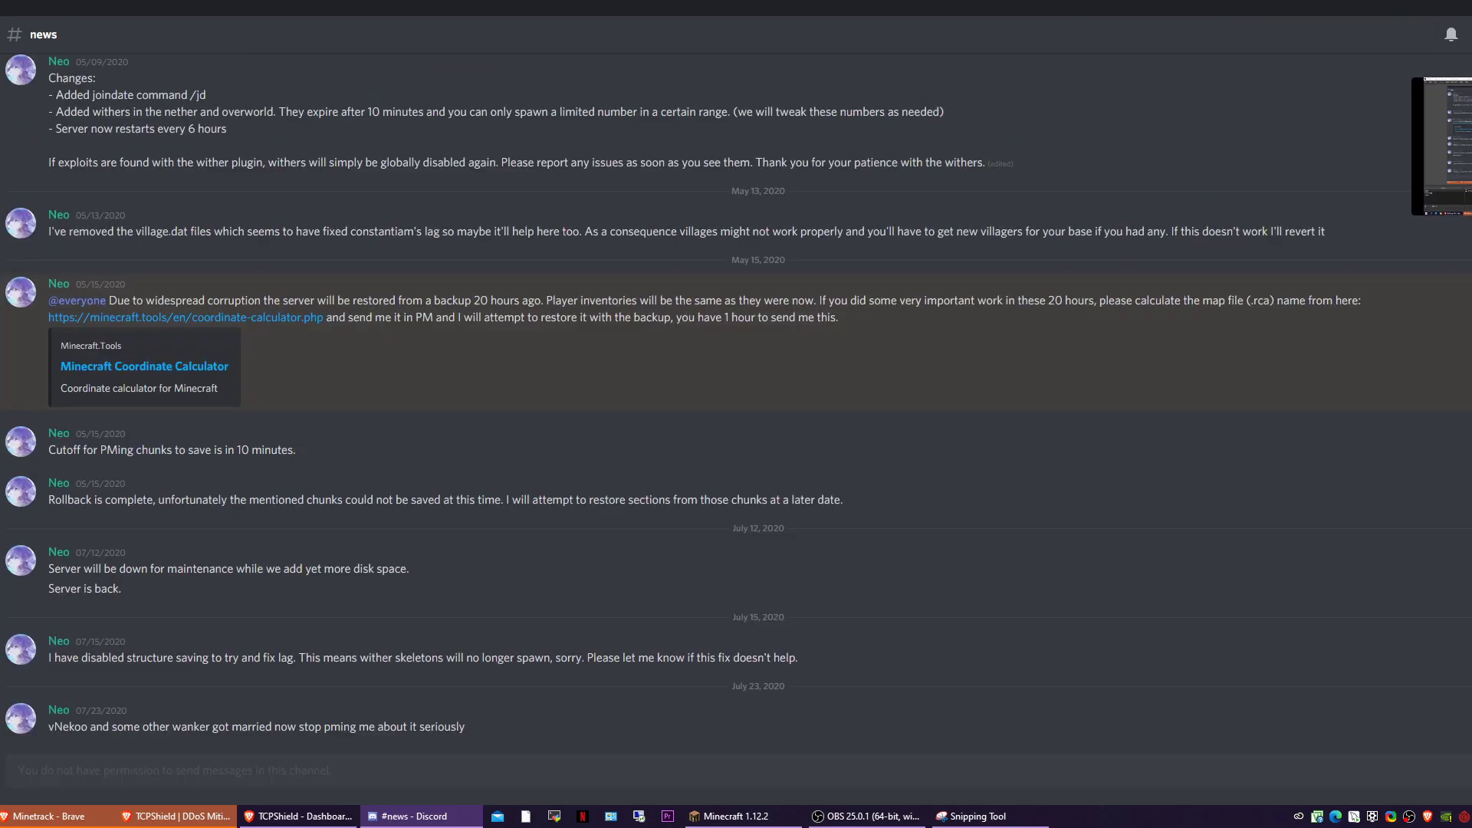
key(alt+Up)
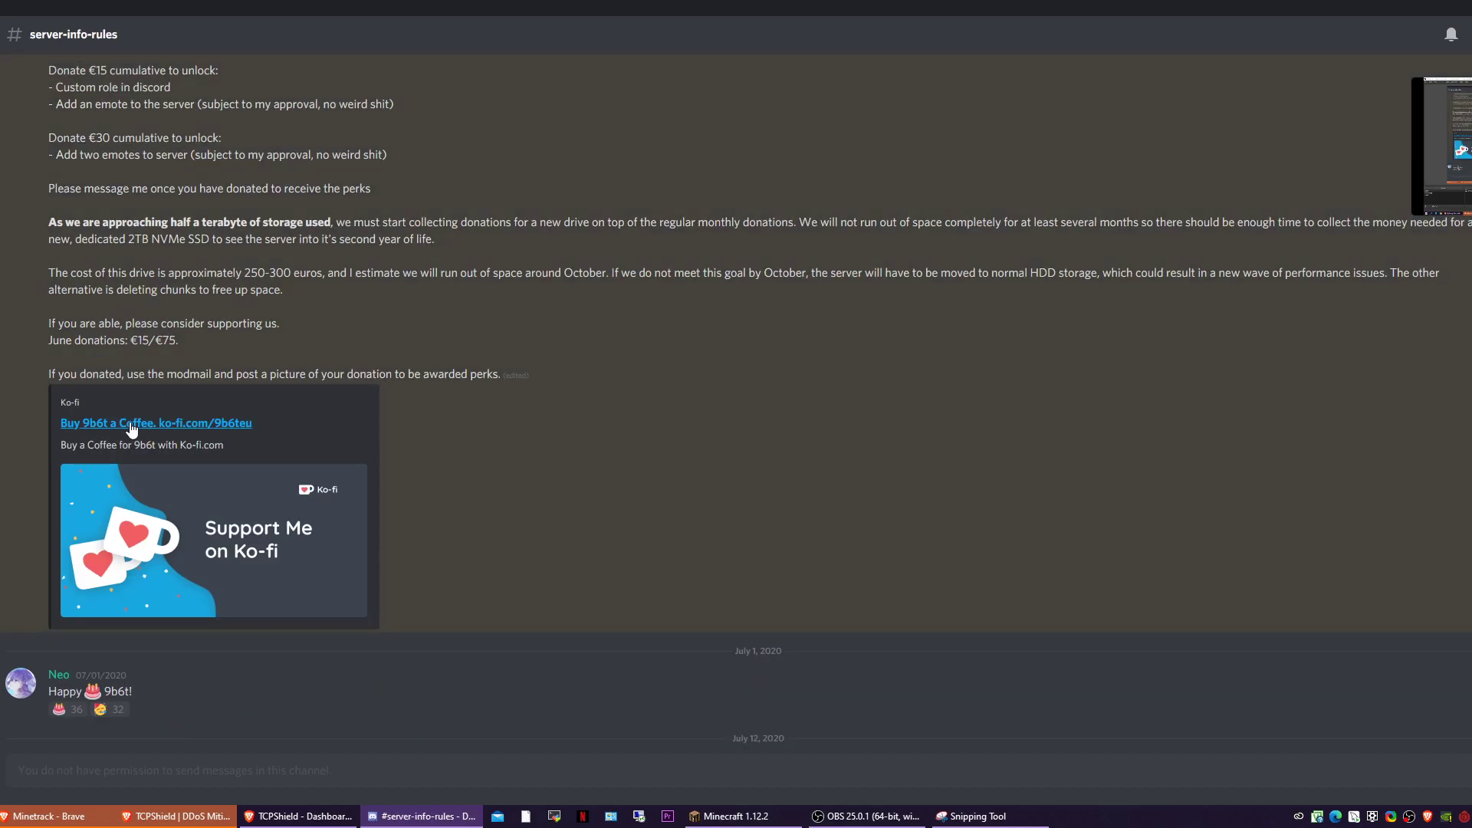
scroll(345, 460, up, 5)
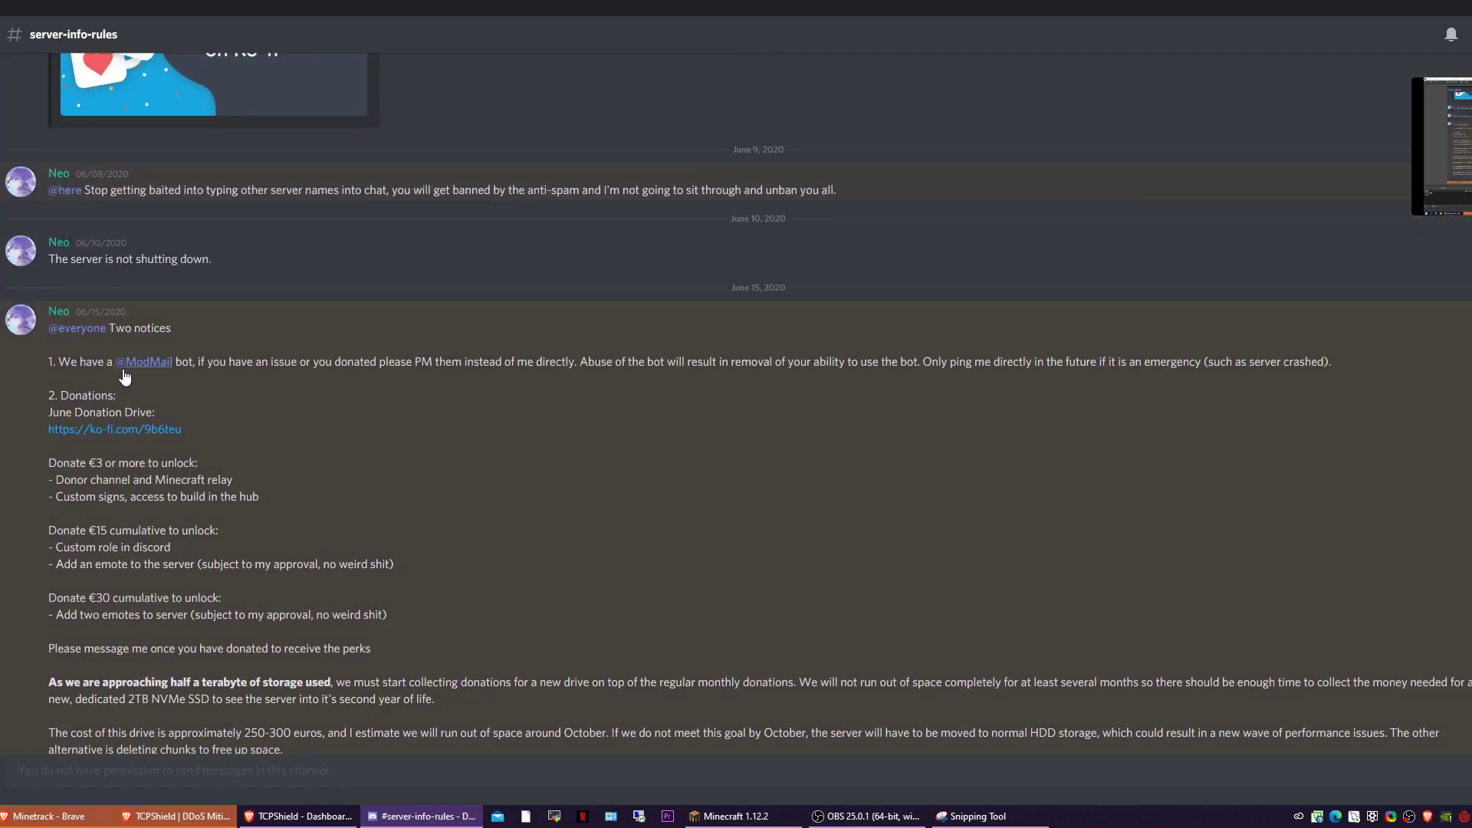
scroll(184, 392, down, 5)
scroll(181, 403, up, 5)
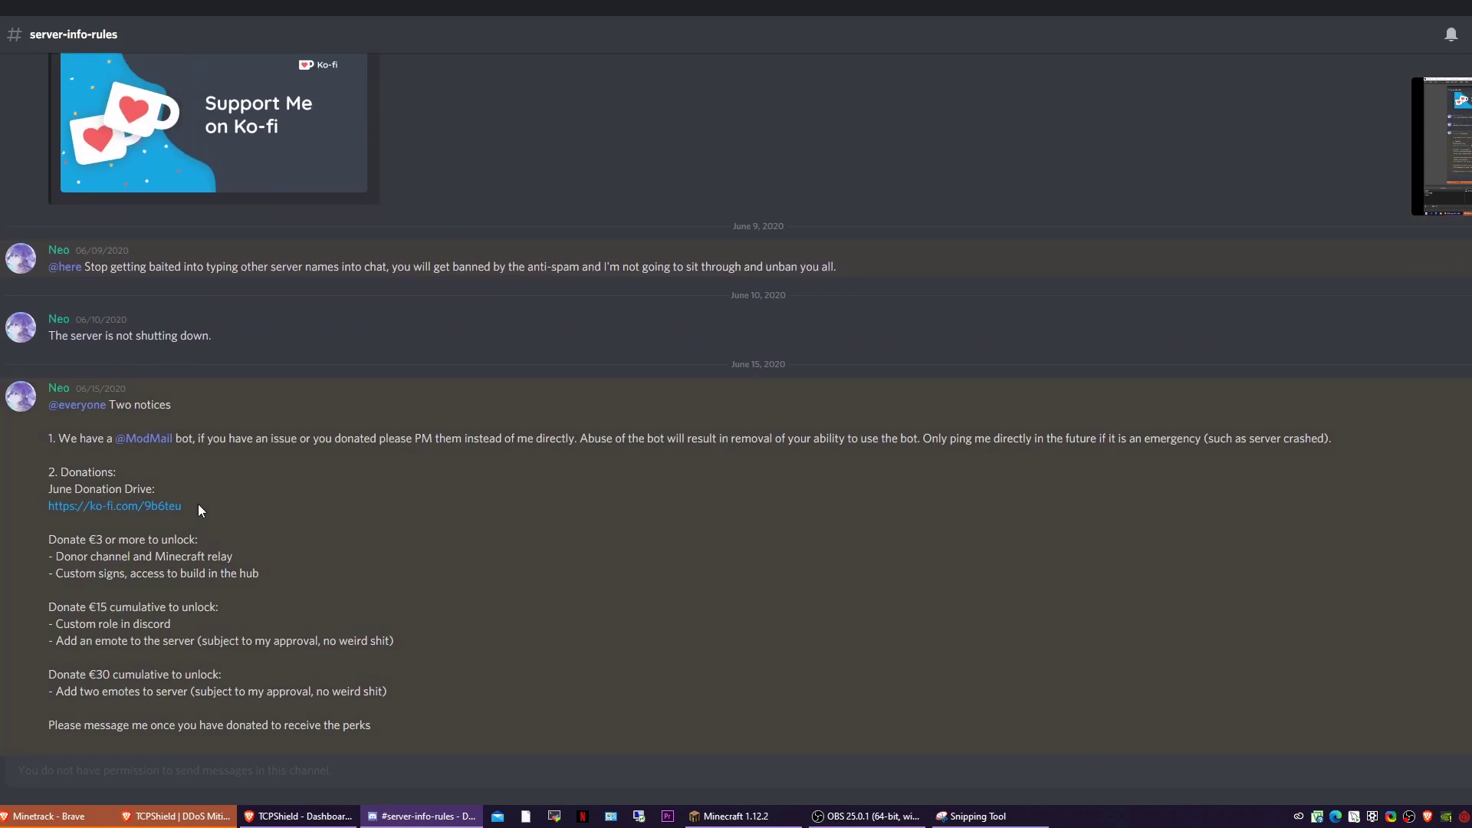
scroll(230, 523, up, 2)
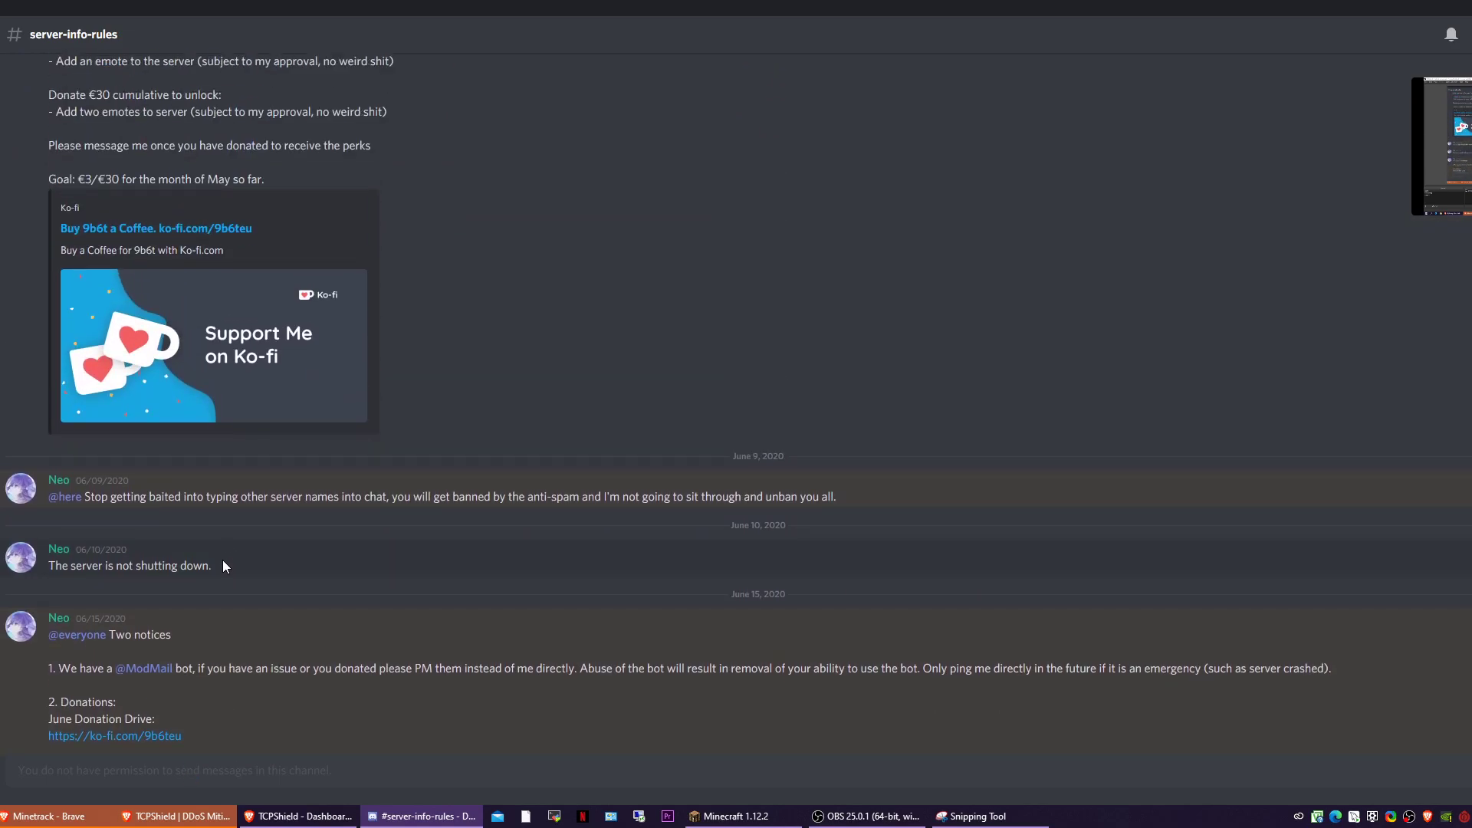
scroll(222, 559, up, 3)
scroll(288, 552, down, 8)
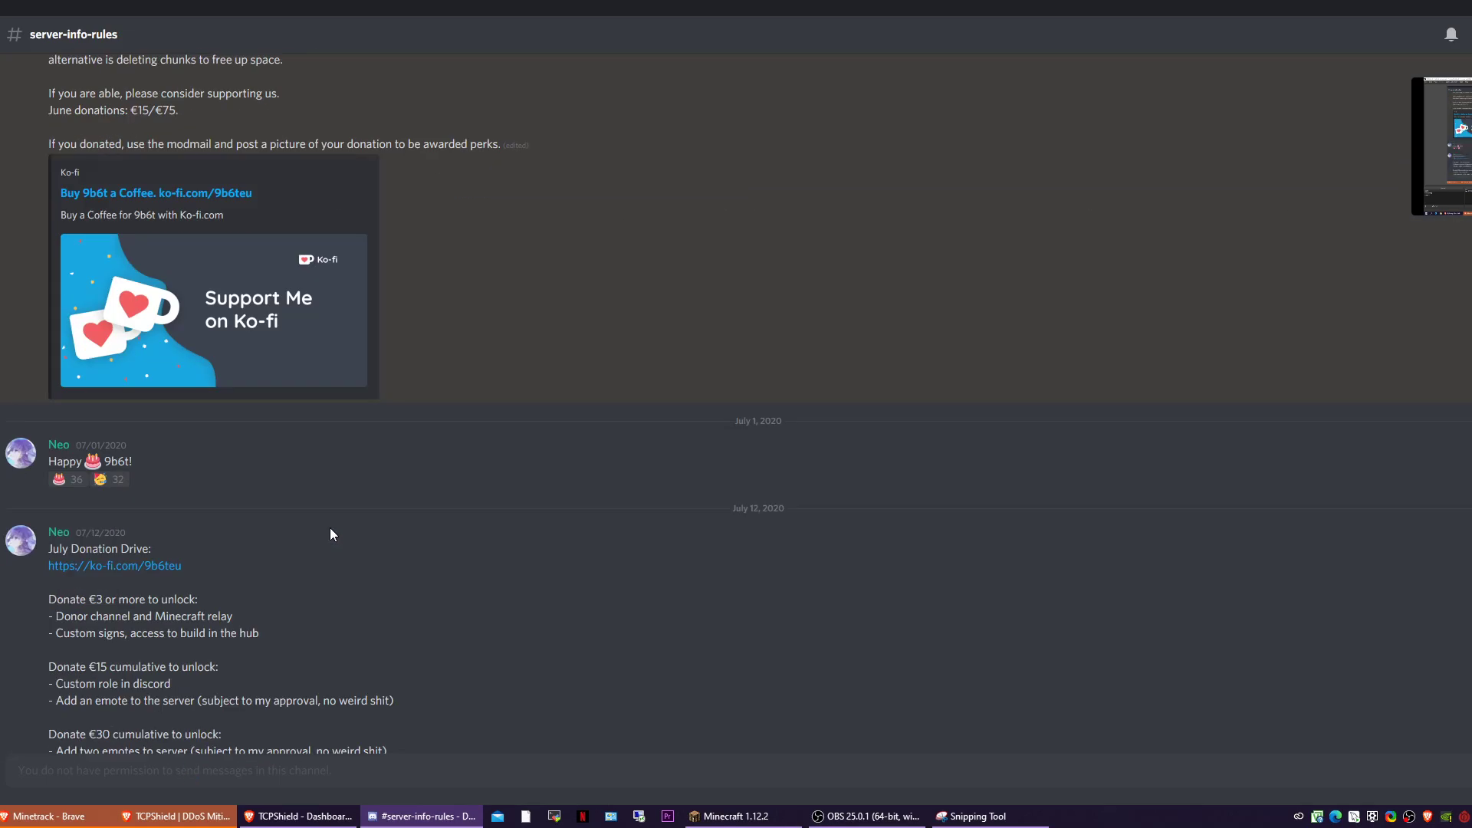
scroll(329, 534, down, 4)
scroll(334, 540, down, 2)
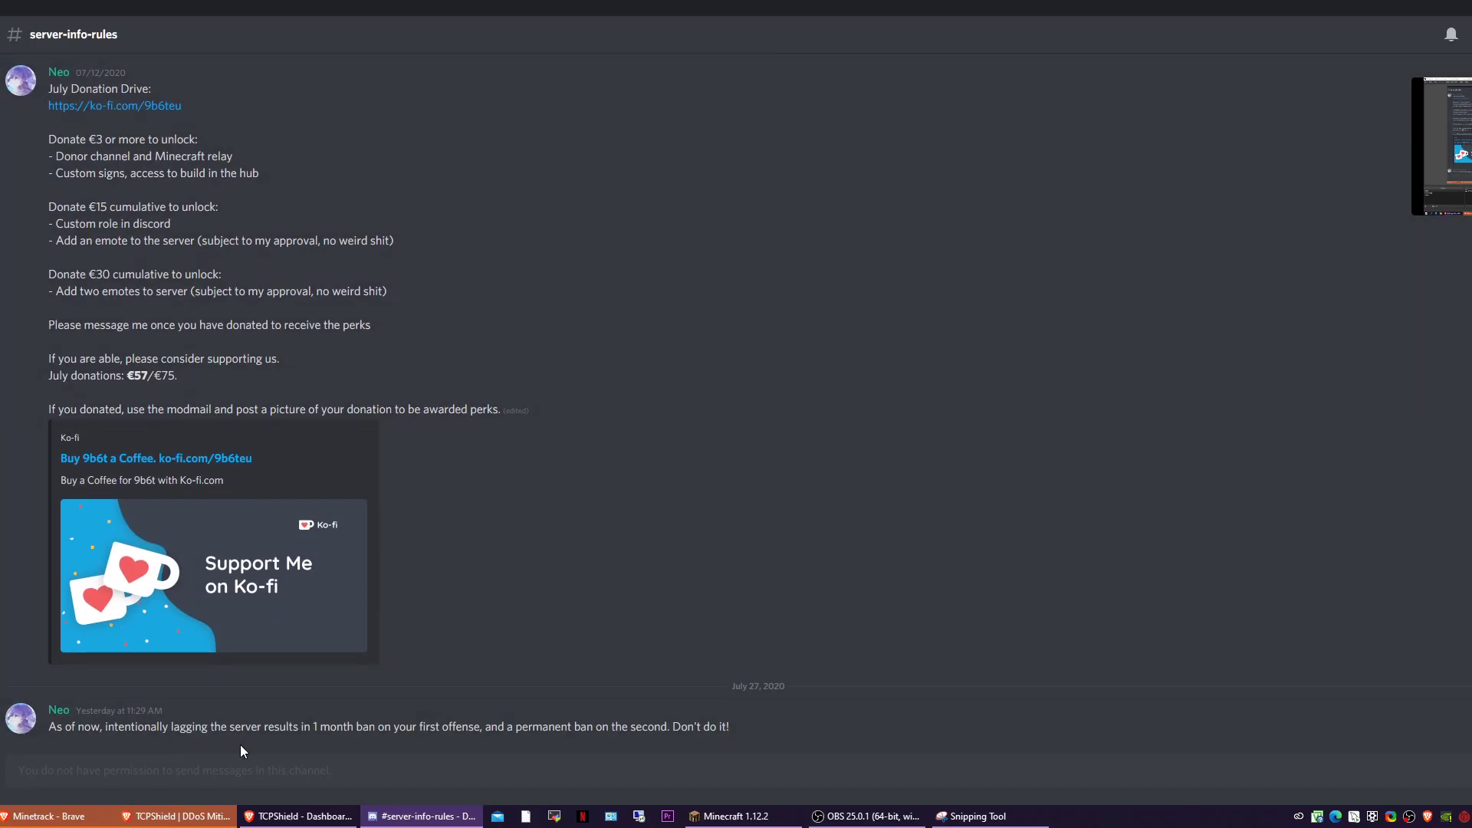
Select text across the lag-ban rule and latest messages, then clear the selection
drag(279, 727, 571, 726)
drag(804, 725, 346, 710)
key(ctrl+a)
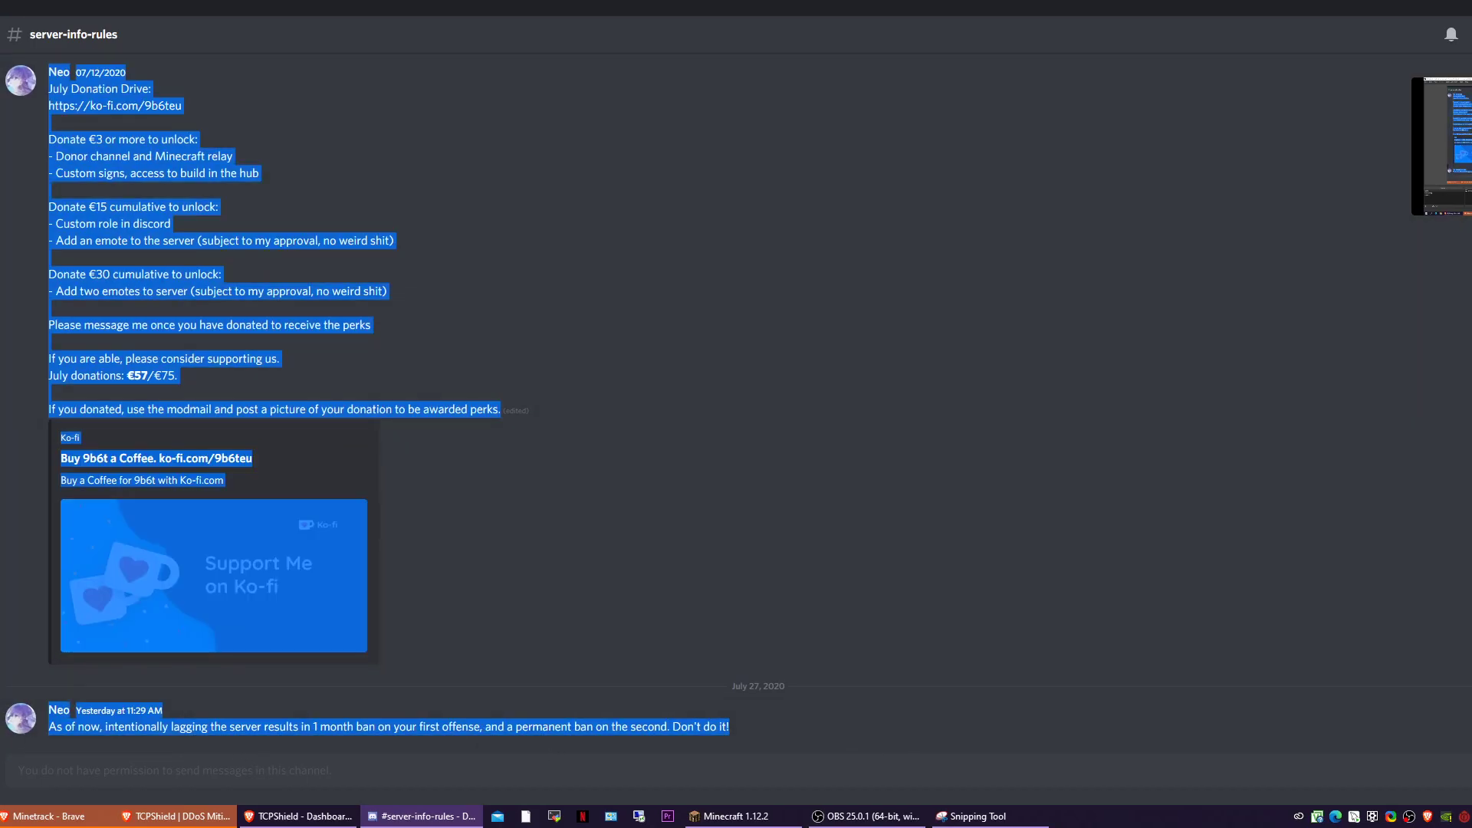
click(957, 615)
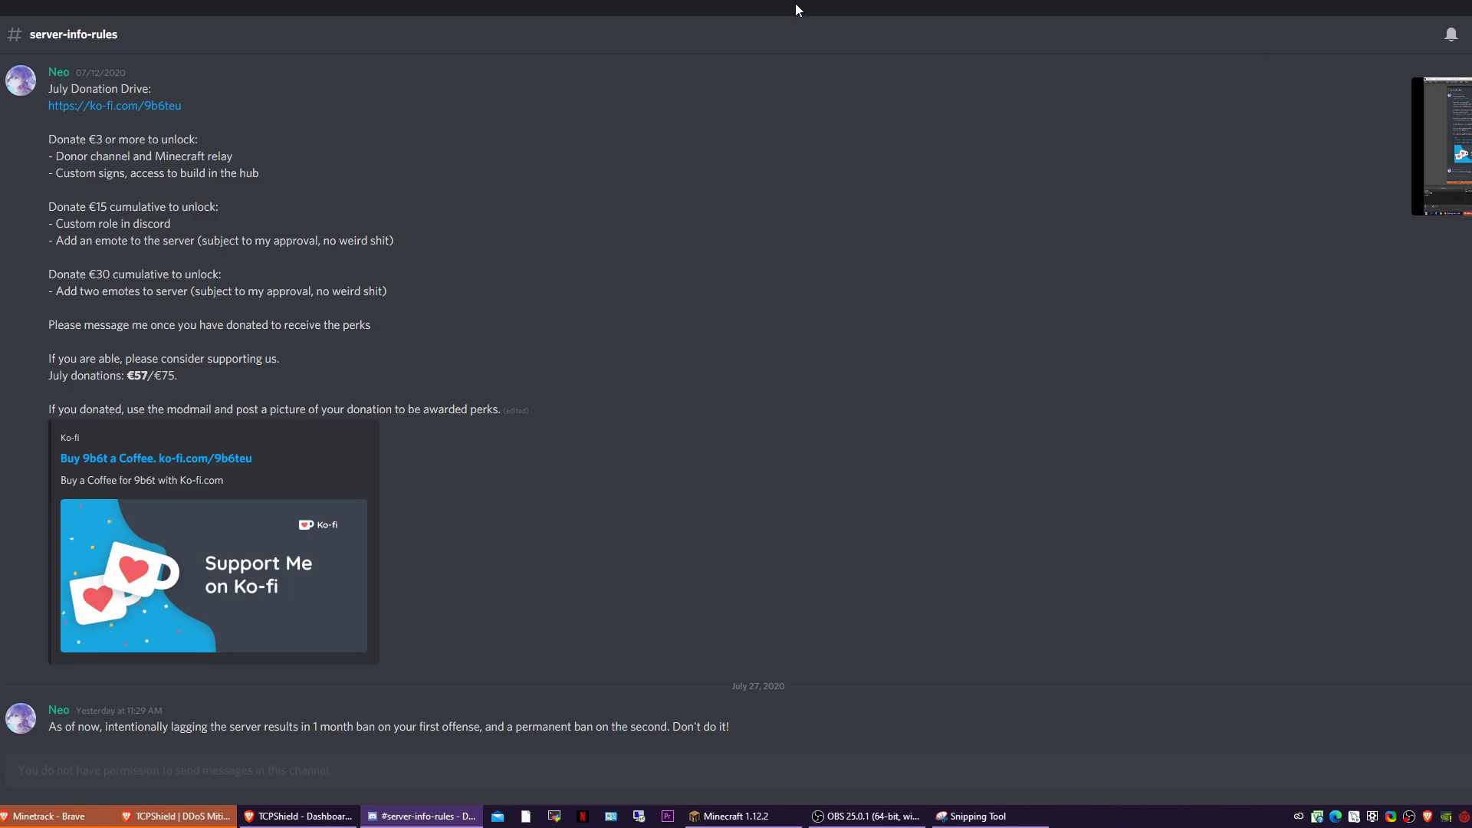
scroll(238, 616, up, 5)
scroll(202, 691, down, 4)
scroll(232, 625, up, 1)
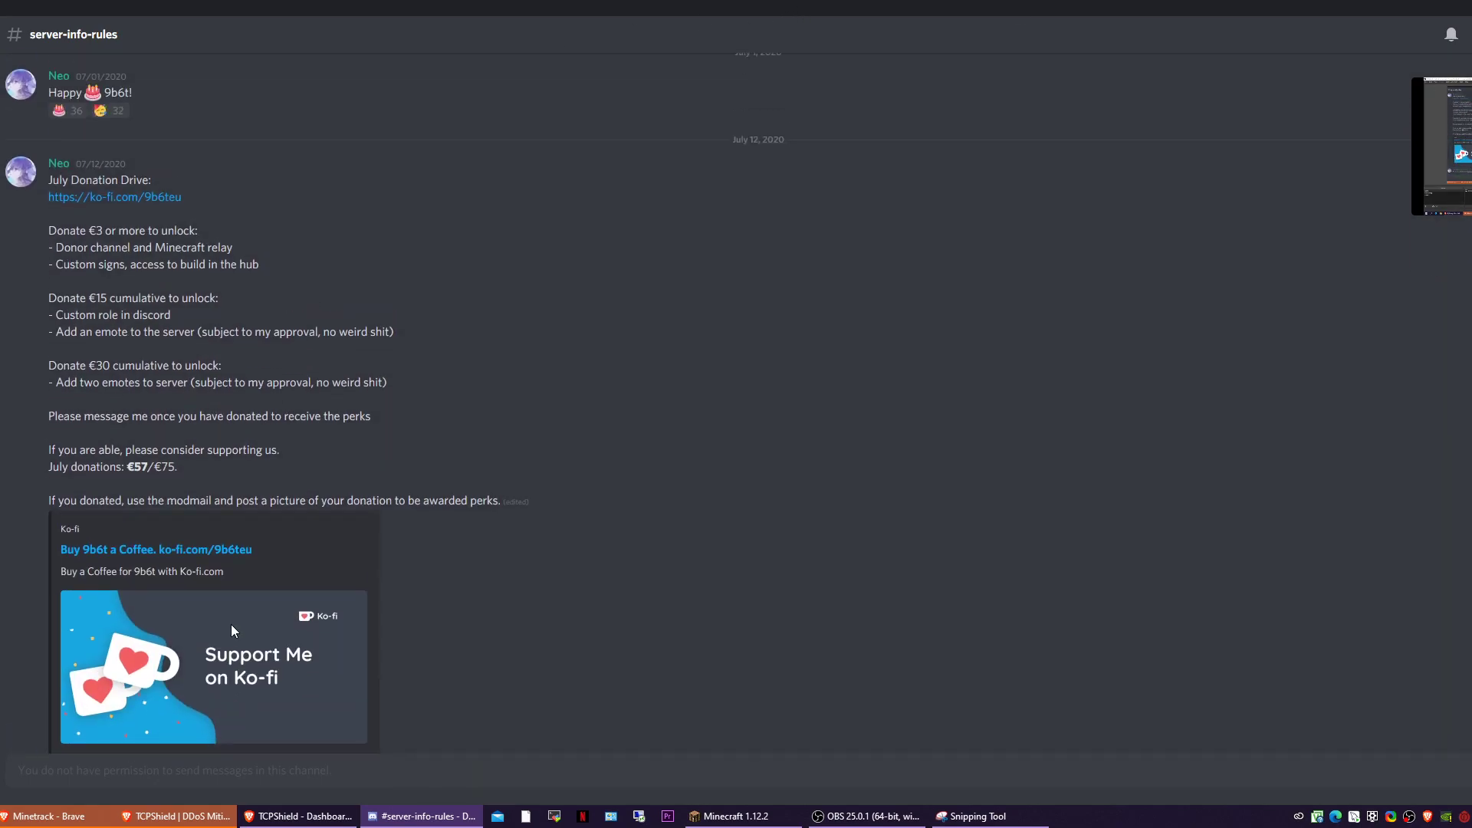
scroll(232, 624, down, 2)
key(alt+Down)
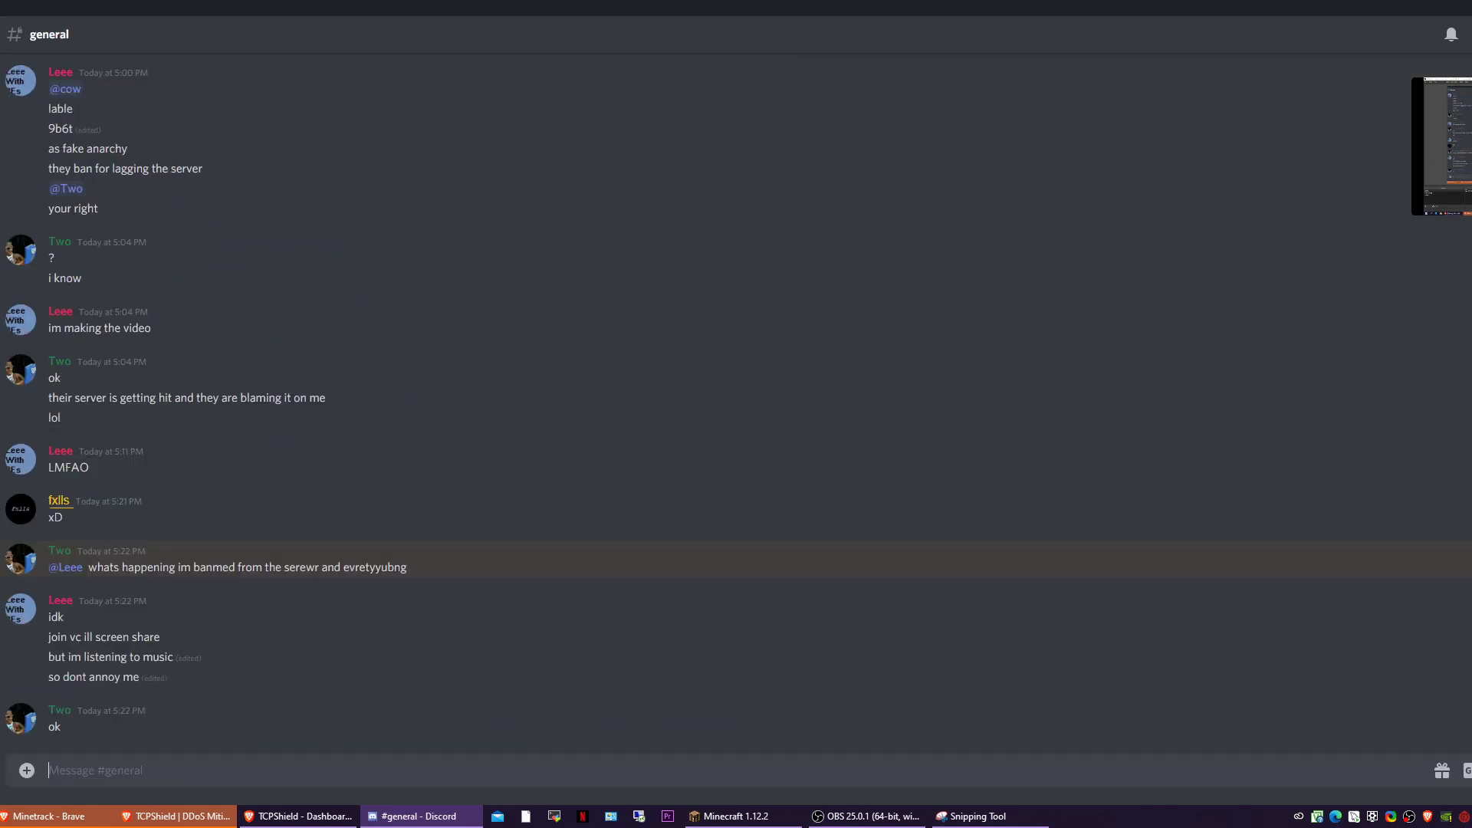
scroll(294, 446, up, 5)
scroll(273, 423, up, 5)
scroll(236, 421, up, 5)
scroll(235, 421, up, 1)
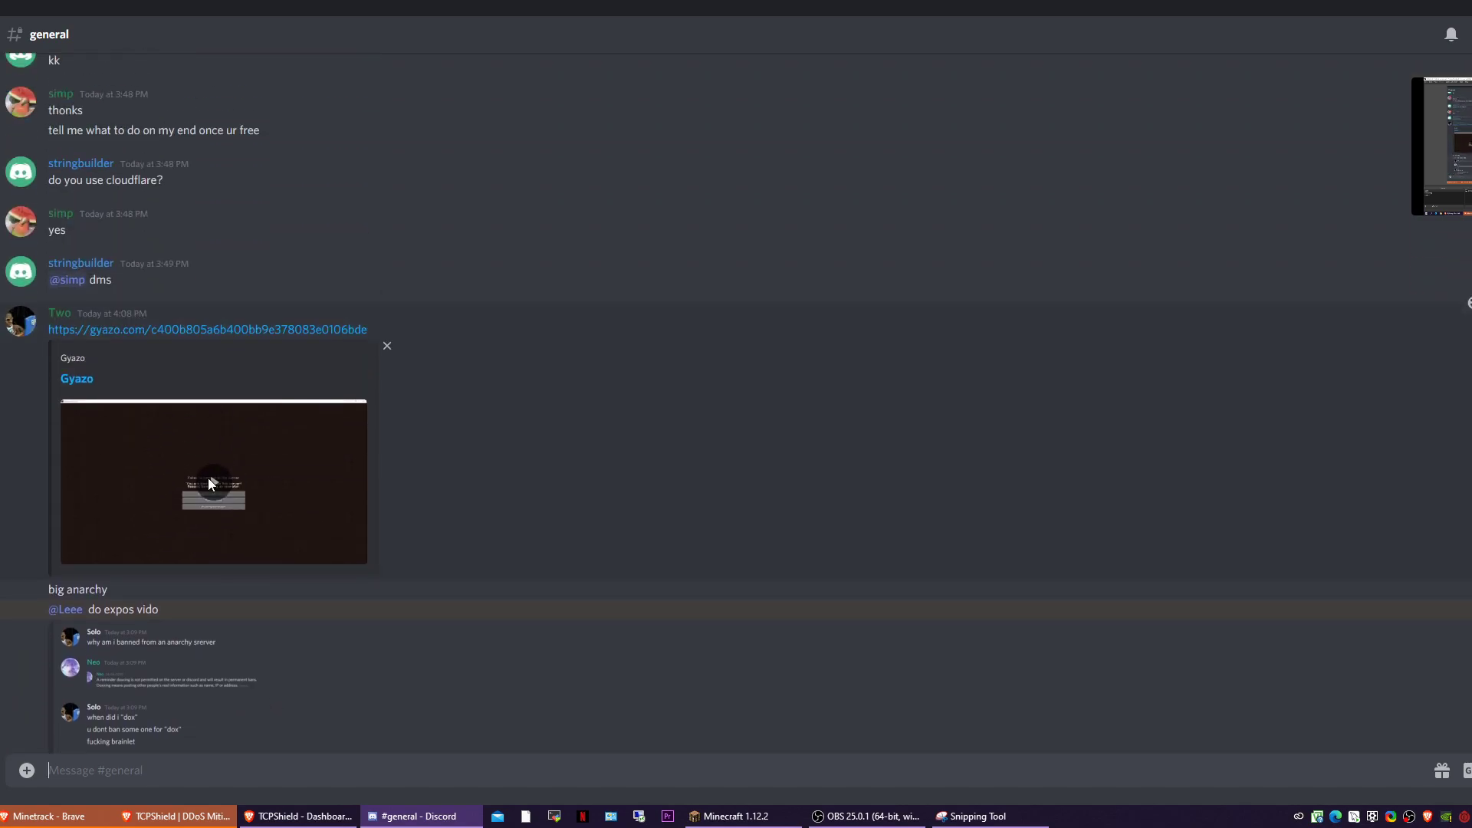
click(208, 477)
click(355, 563)
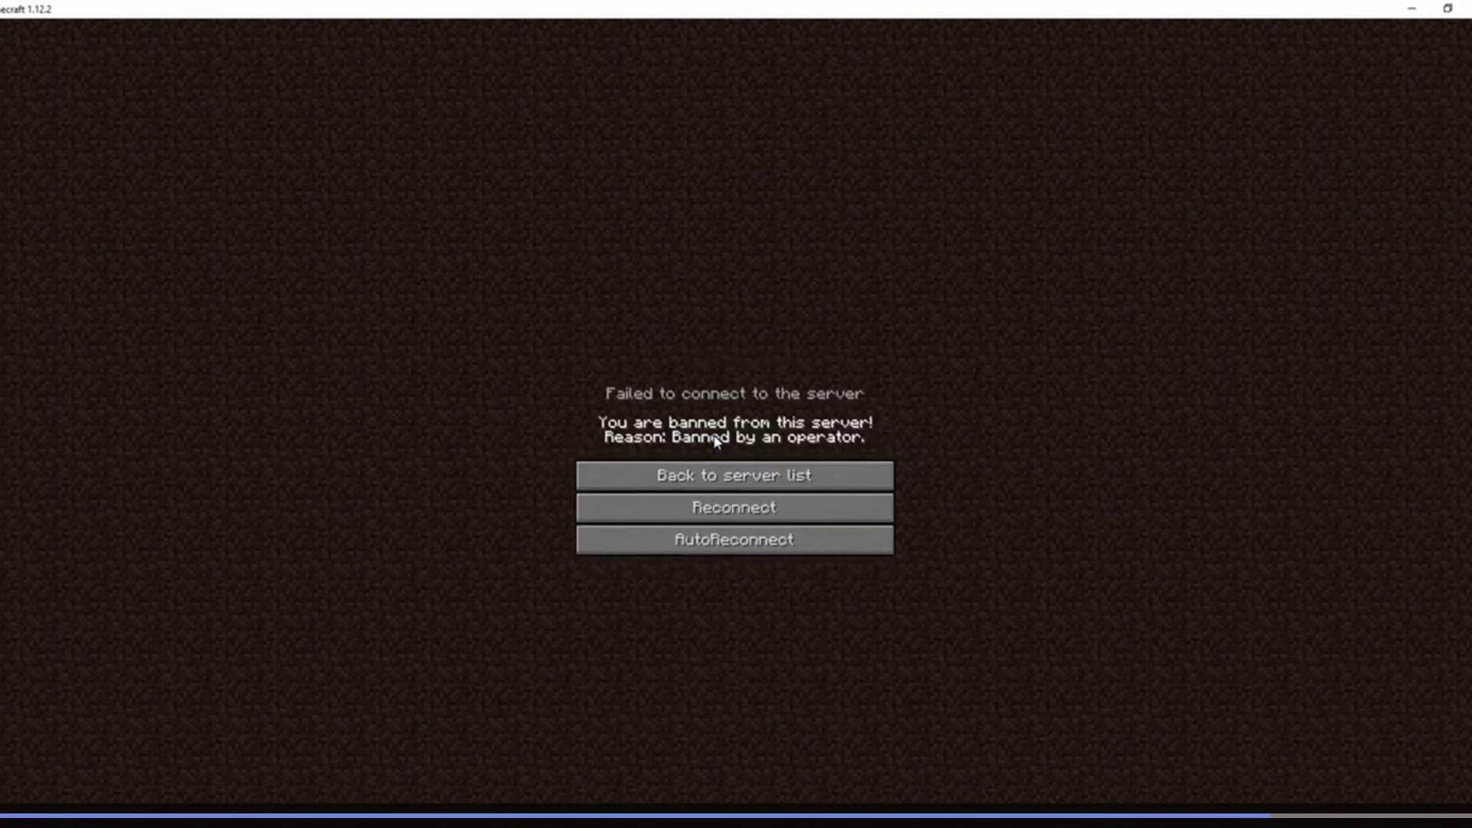
key(Escape)
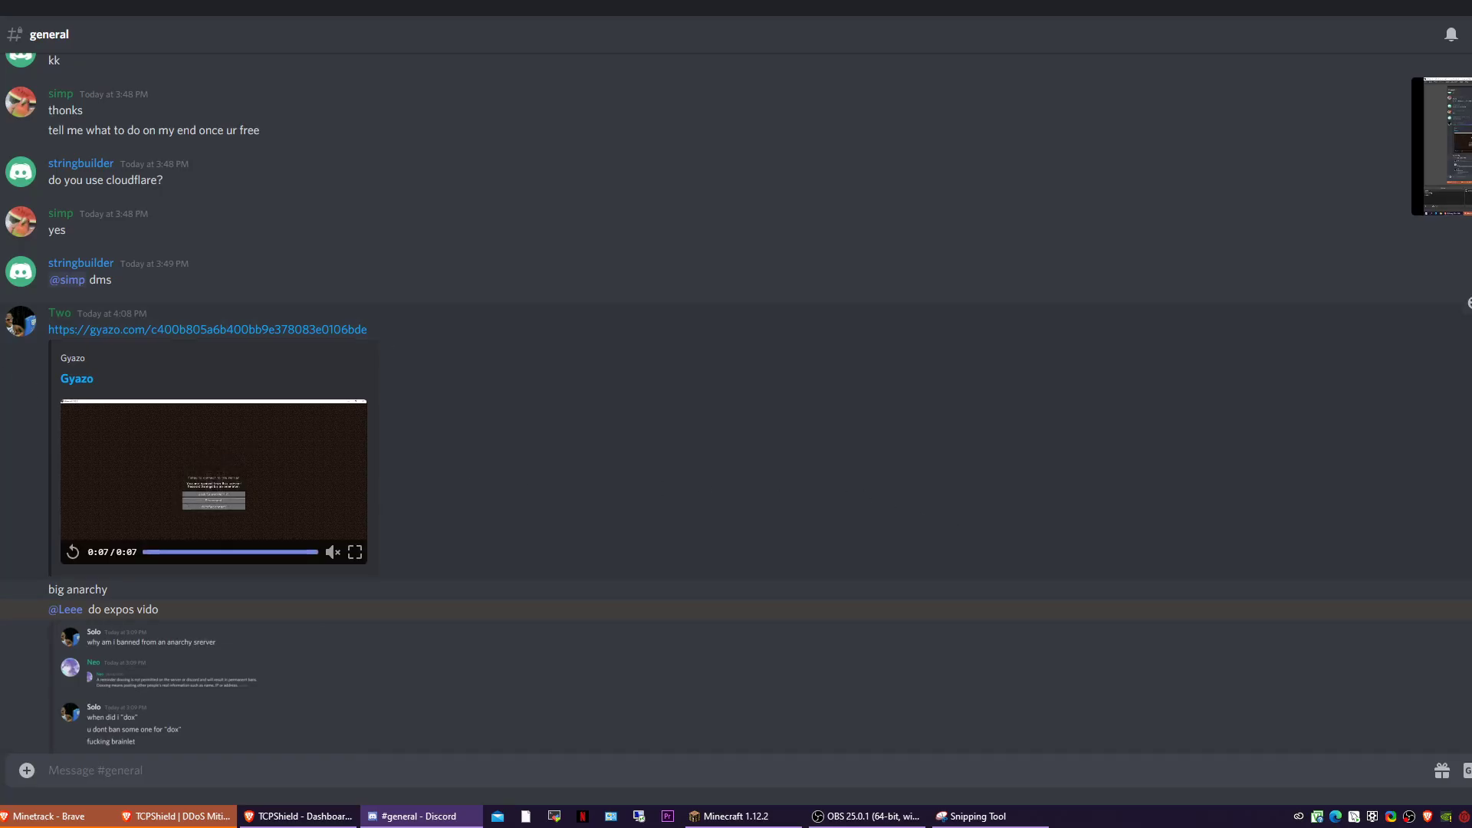
Return to #general, discard the draft reply, and follow the tcpshield.com/donate link
key(alt+Up)
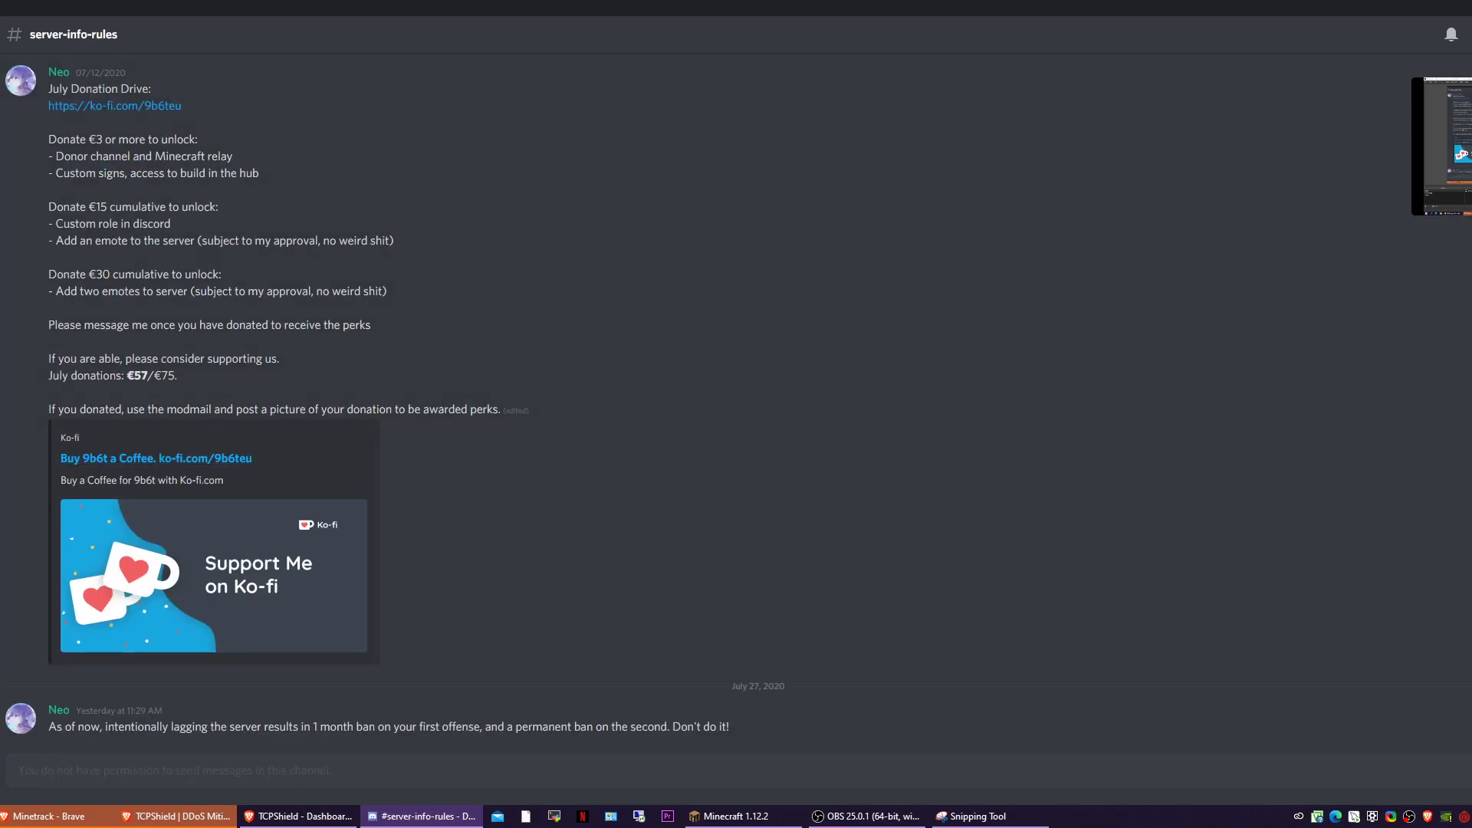
key(alt+Down)
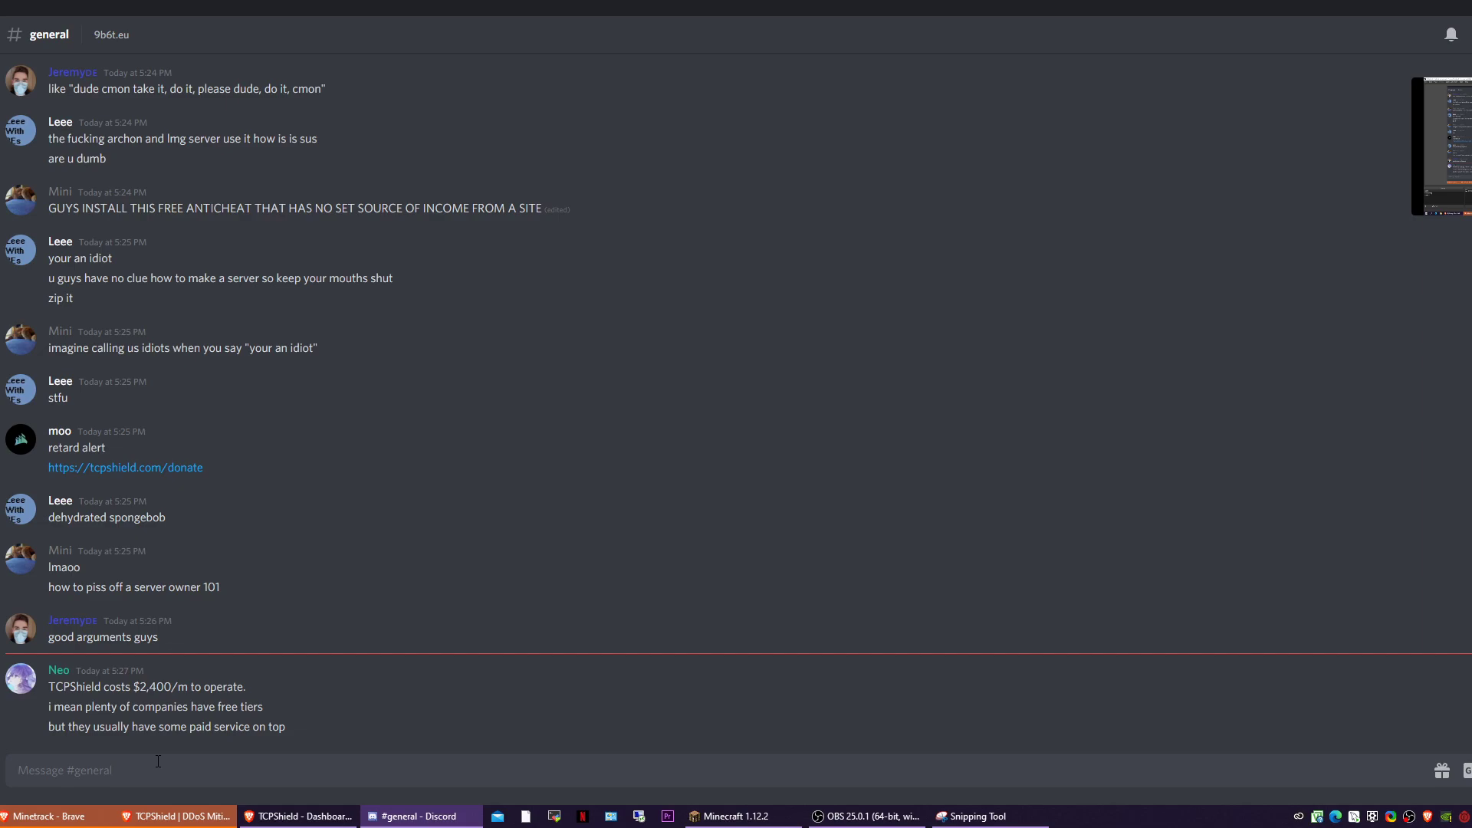
text(yeah they don)
text(t njee)
key(ctrl+a)
key(BackSpace)
click(138, 467)
click(61, 9)
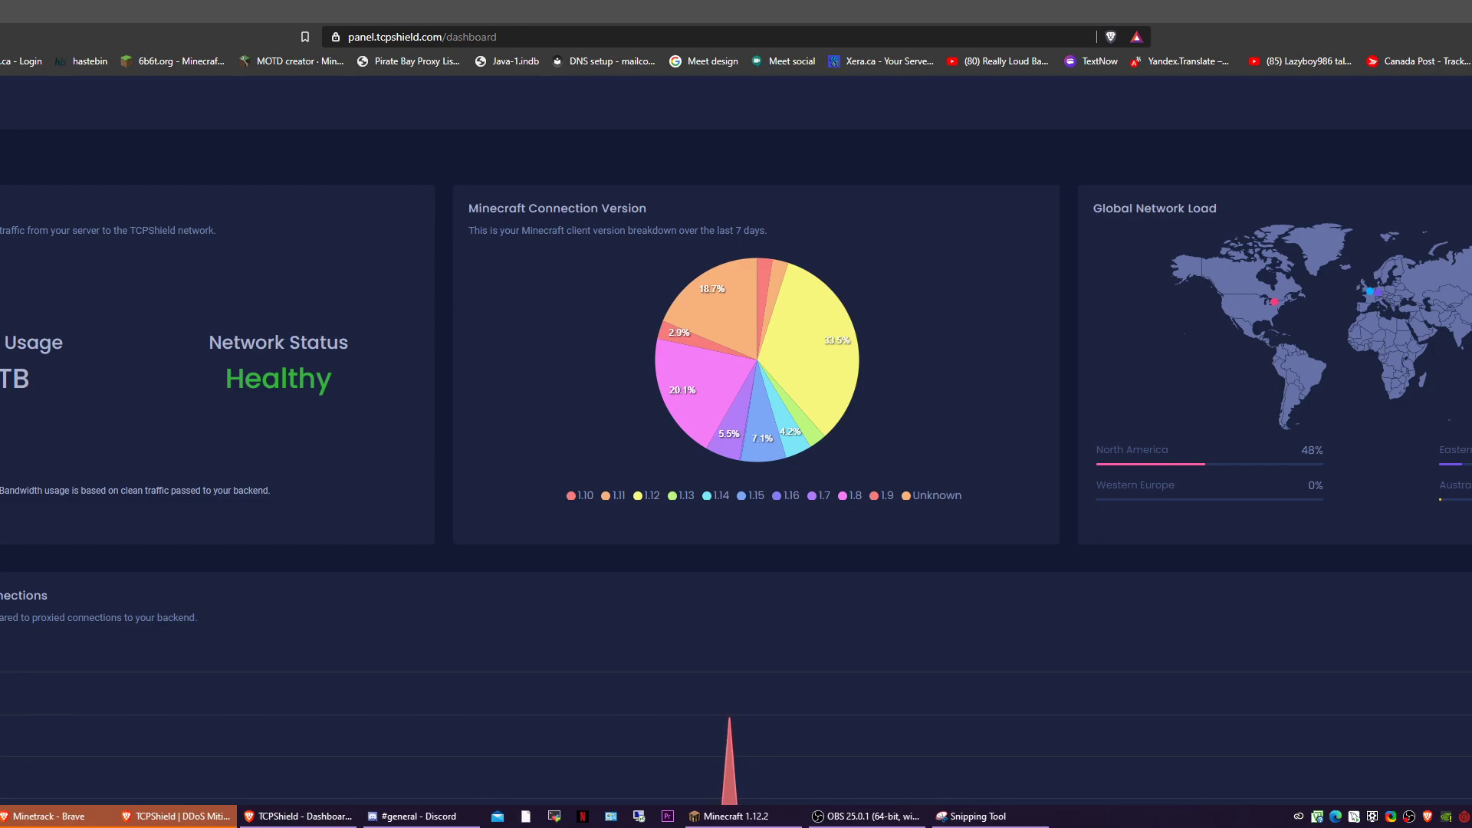
View the donate page's $2,400/month cost and home page, then return to Discord #general
key(alt+Tab)
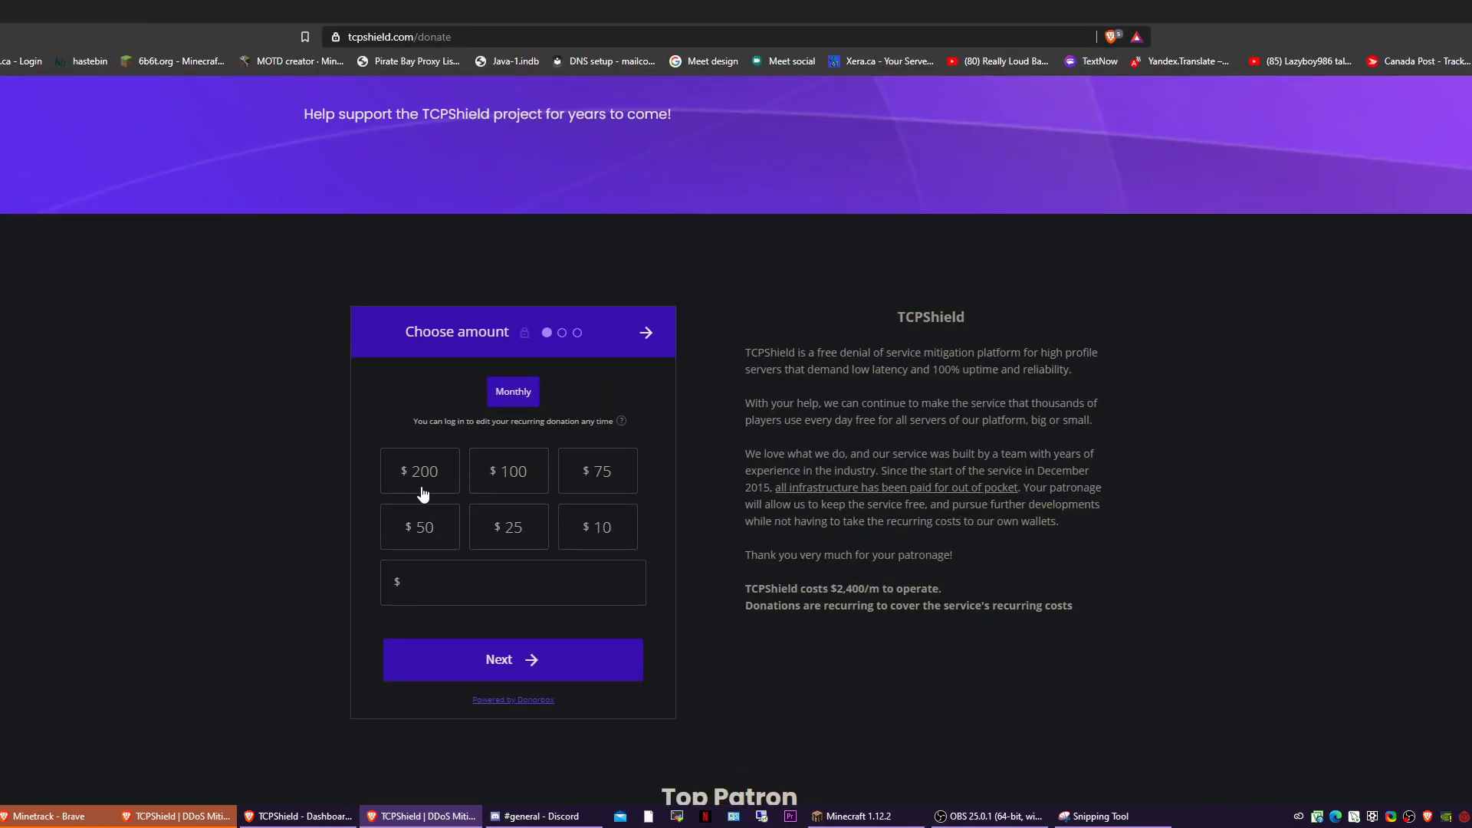
scroll(668, 501, up, 3)
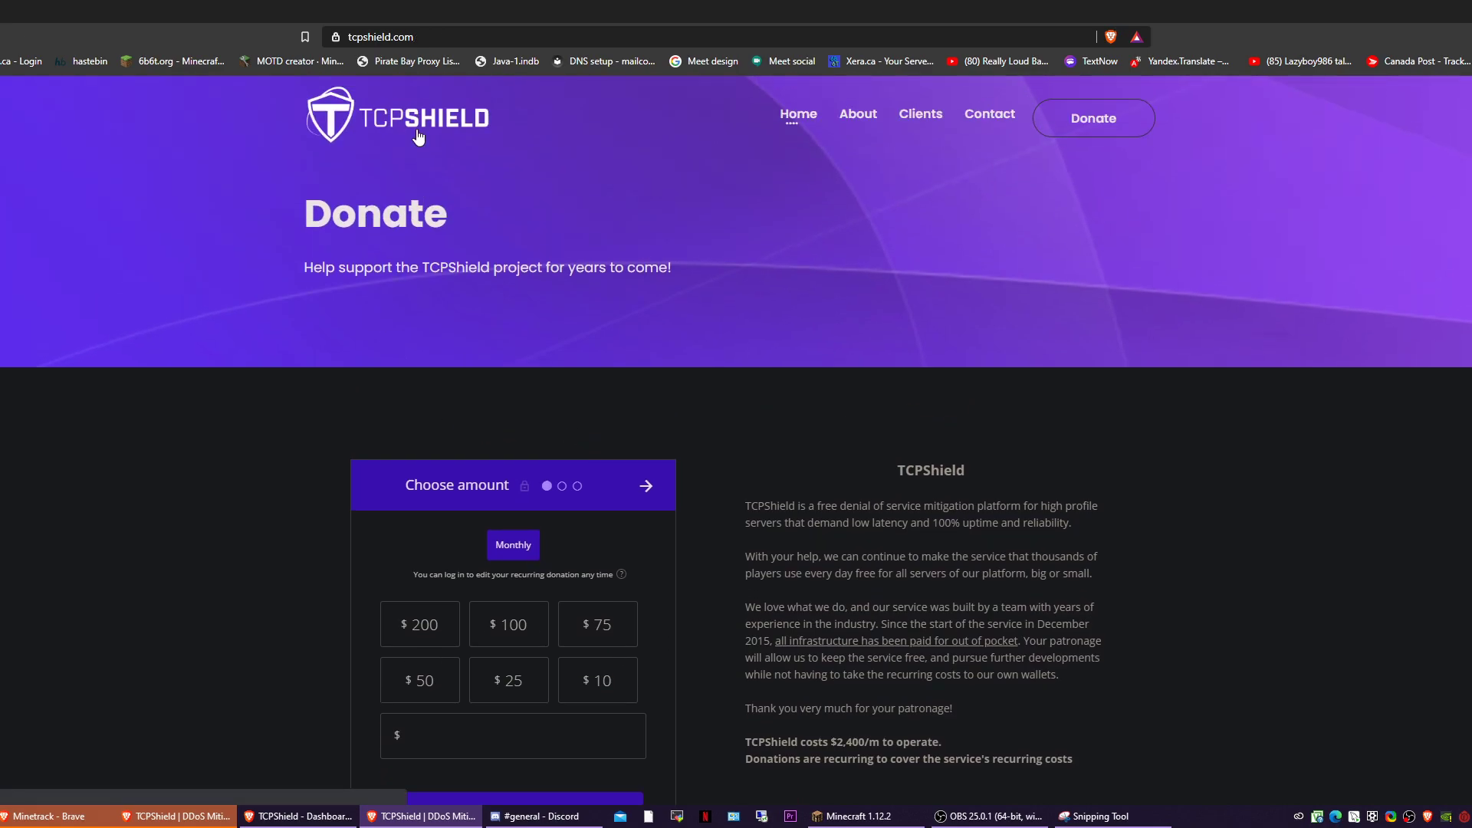
click(417, 136)
key(ctrl+Tab)
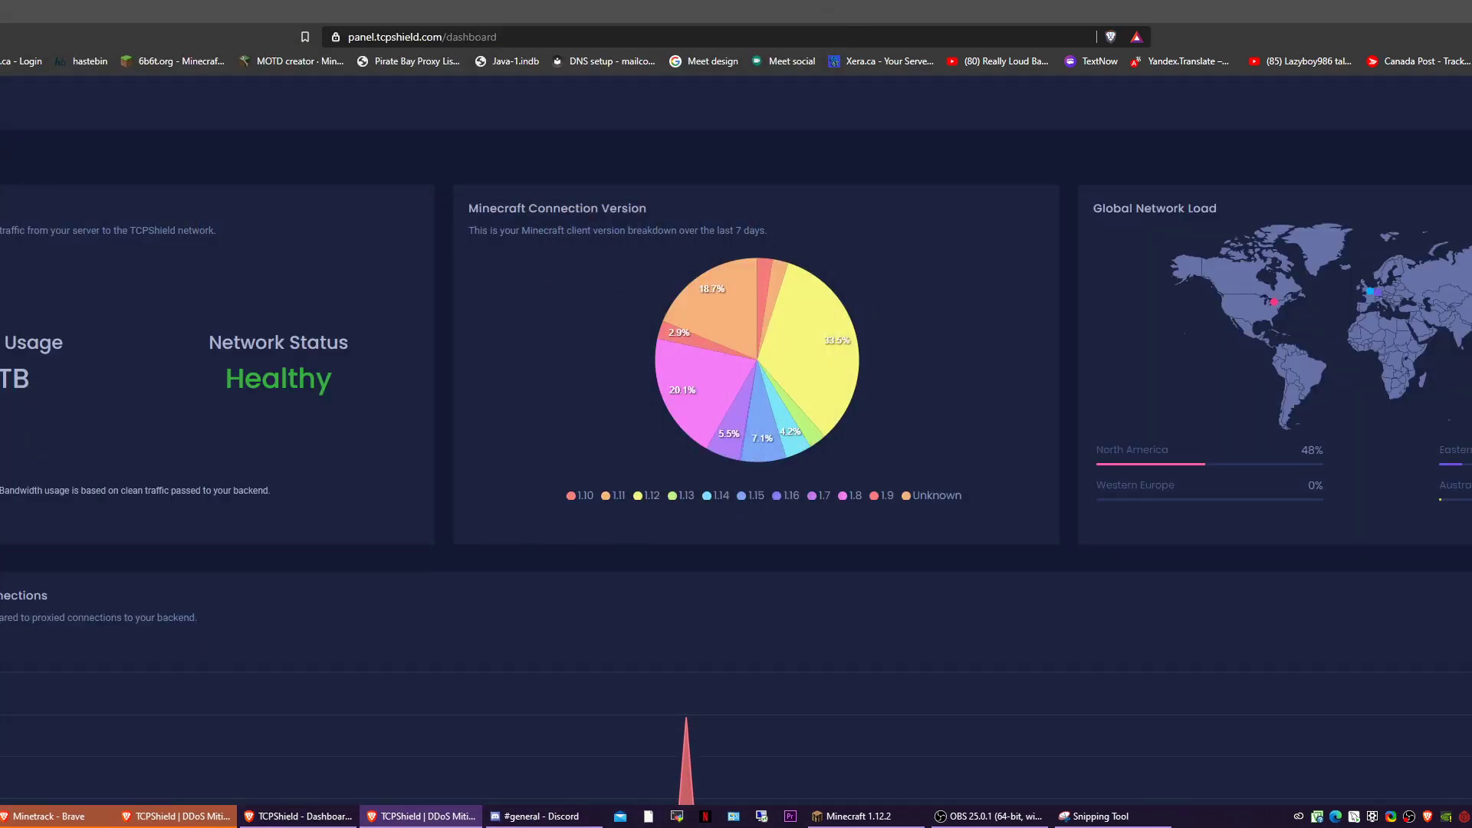
click(540, 816)
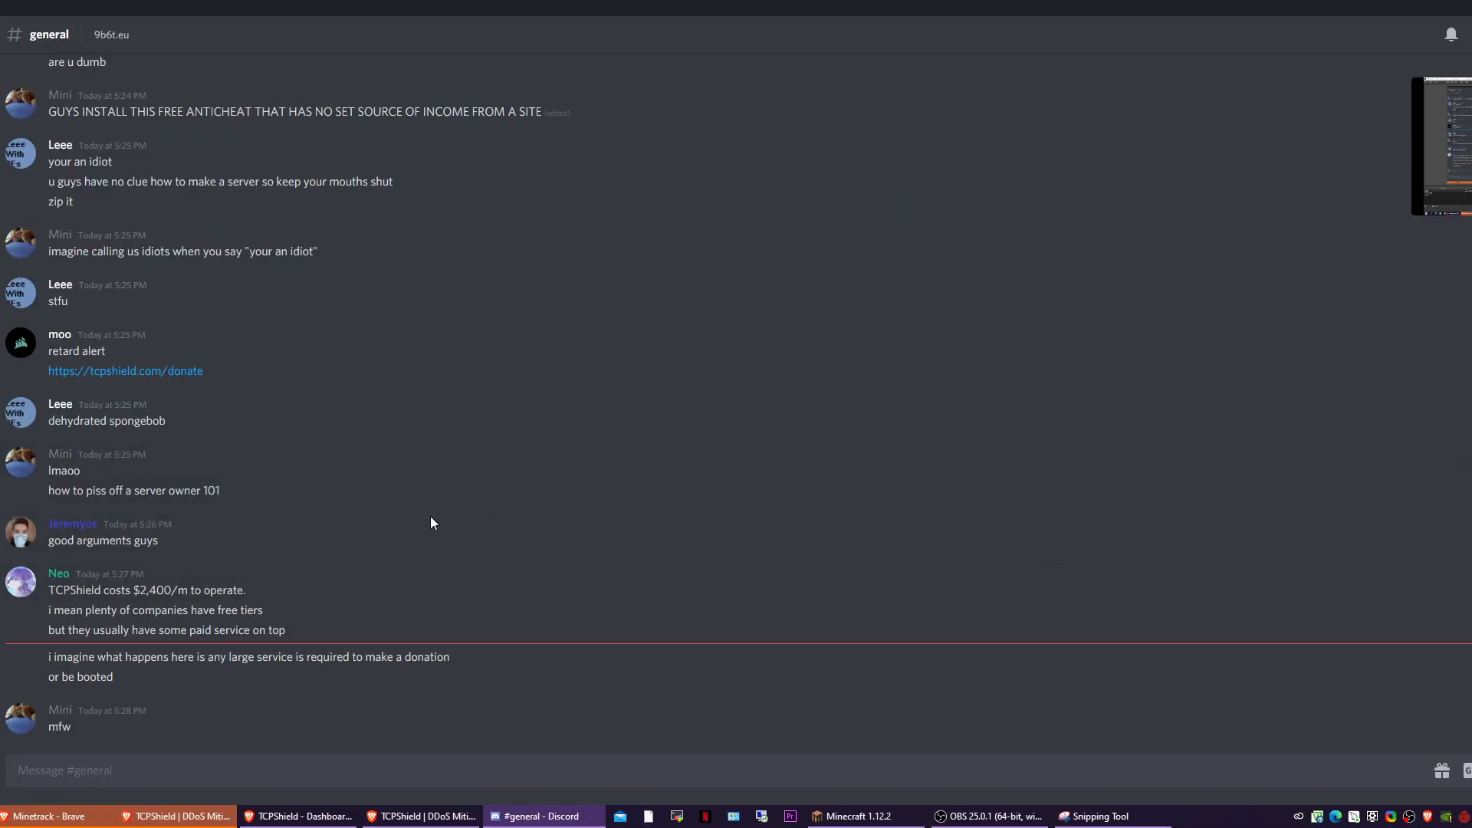
Scroll #general to Neo's remarks on TCPShield advertising, briefly bringing up the dashboard
drag(1438, 138, 1212, 72)
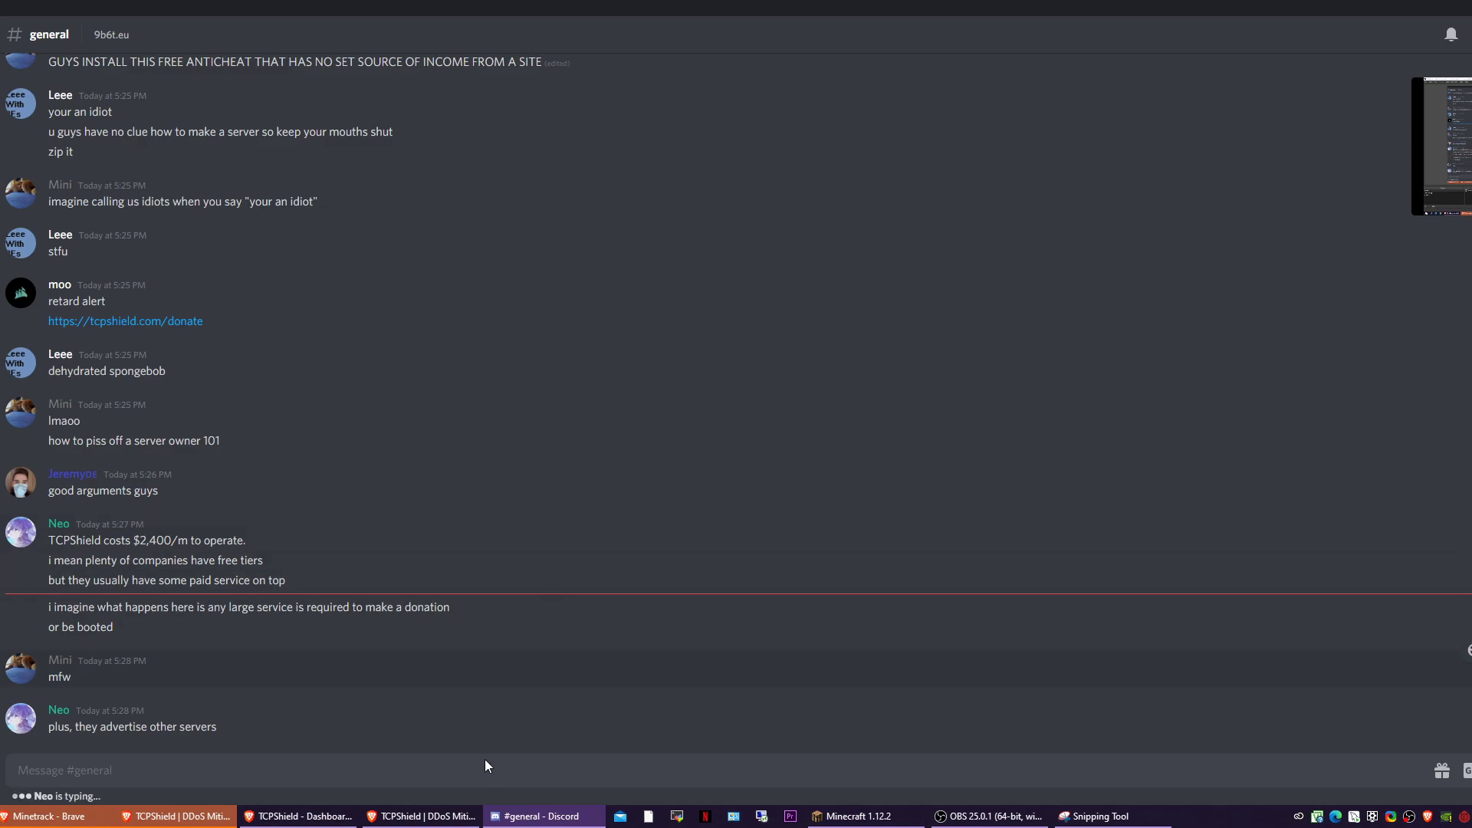
click(301, 817)
click(352, 819)
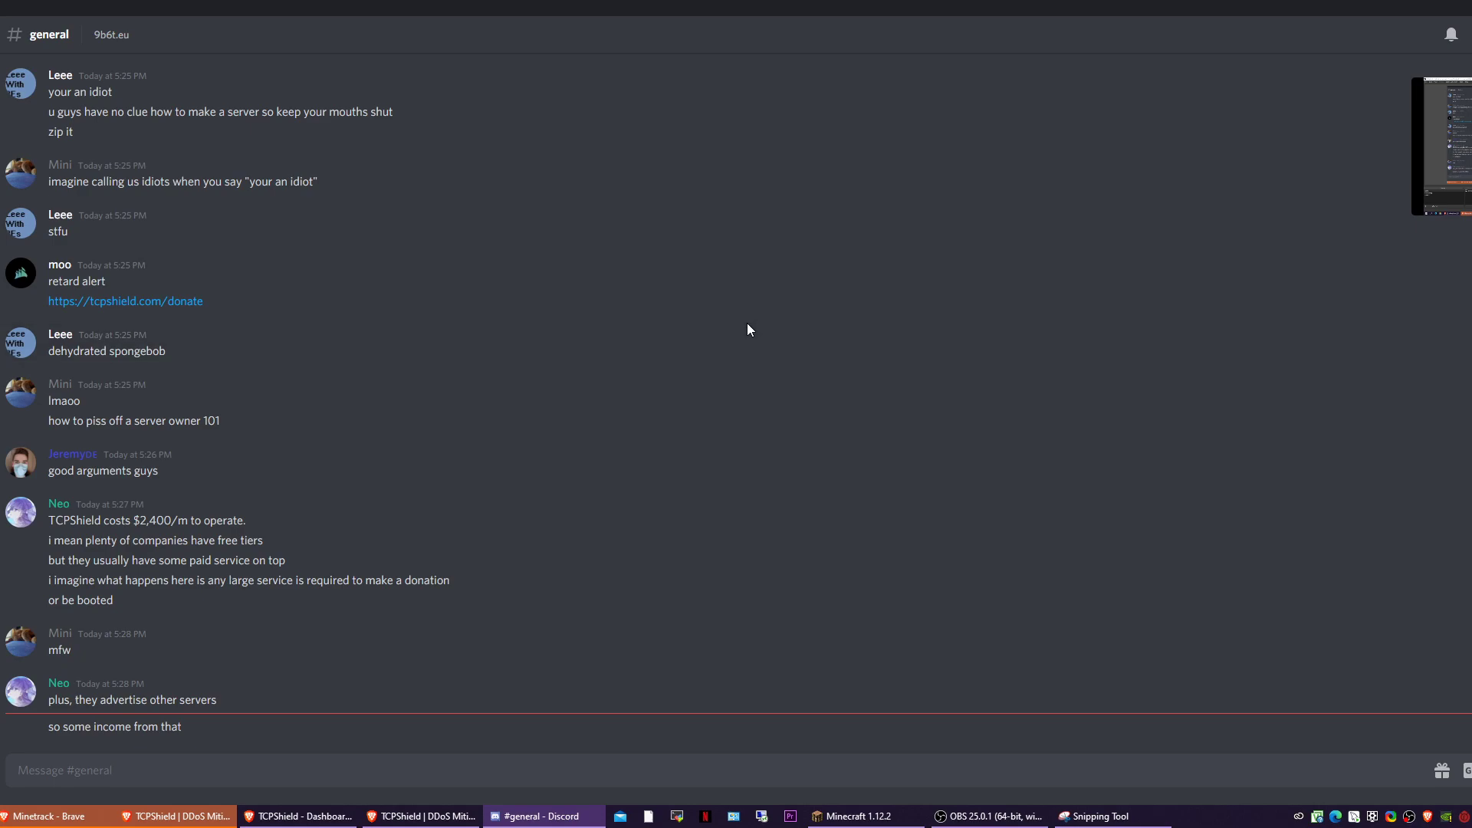
Slide the TCPShield client logos twice, revealing Linus Tech Tips and Jartex Network
click(49, 816)
click(179, 817)
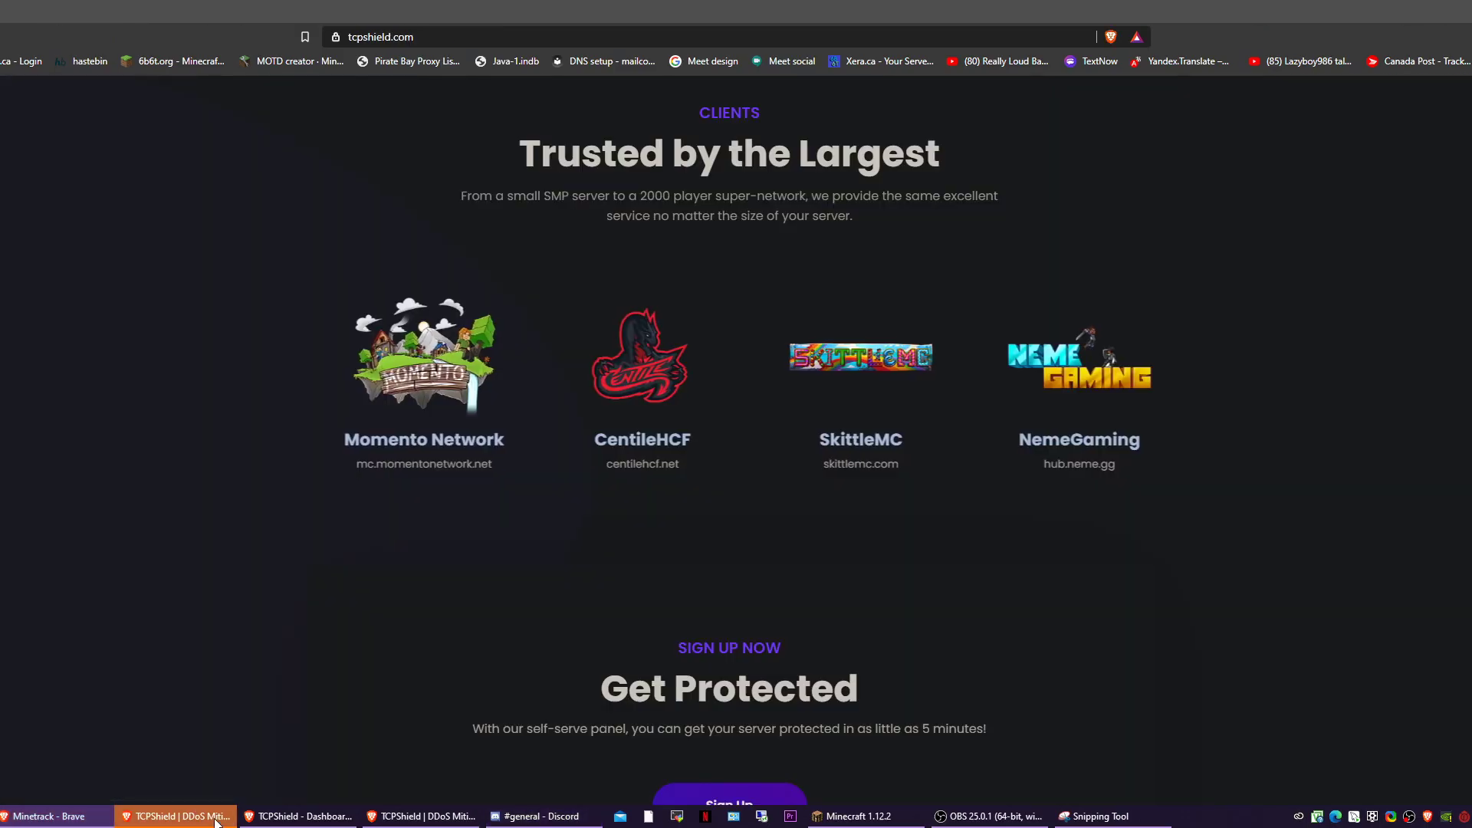
mouse_move(965, 410)
mouse_down()
mouse_move(684, 391)
mouse_move(403, 401)
mouse_up()
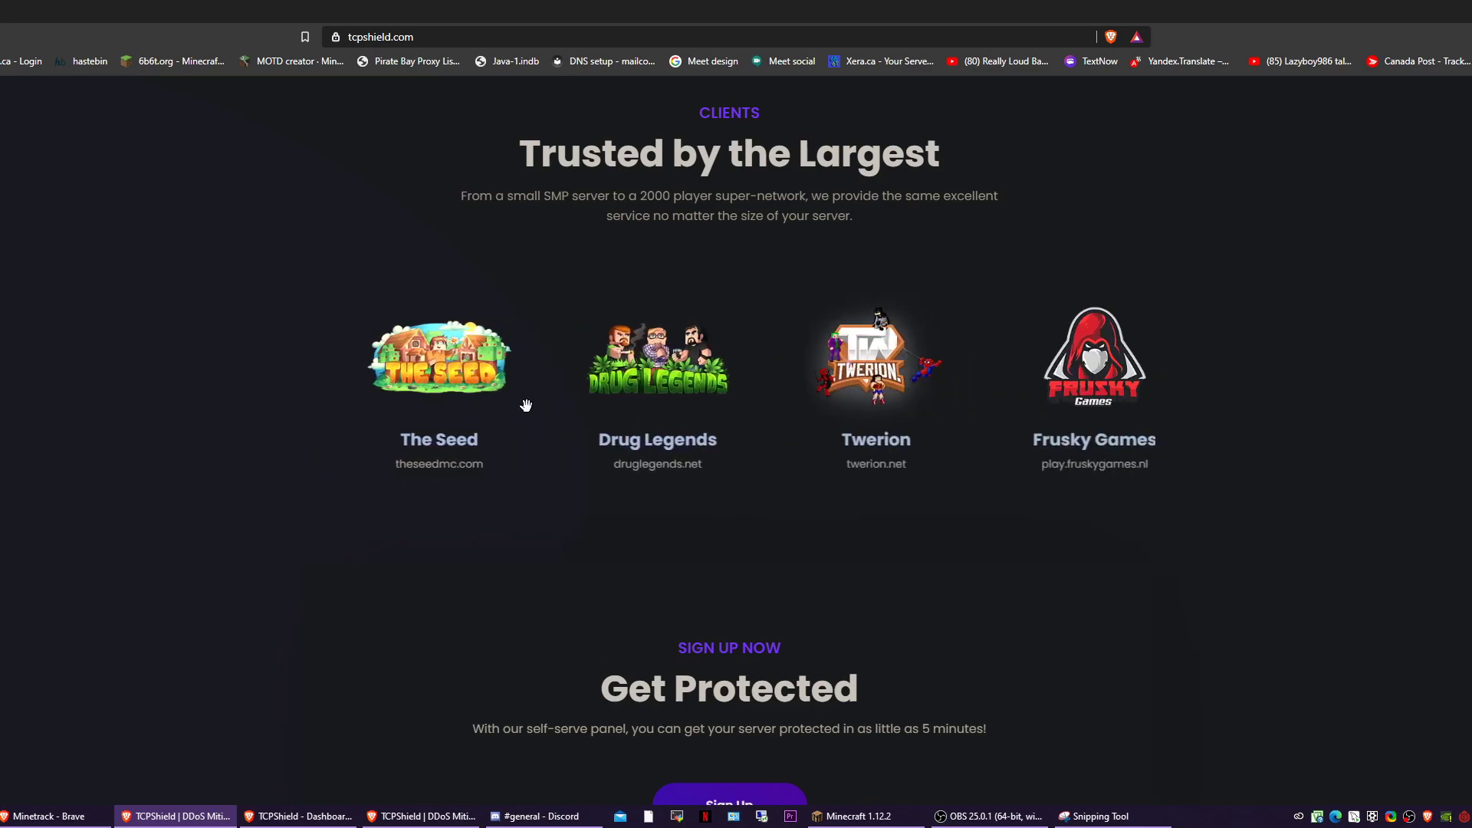
drag(978, 390, 763, 443)
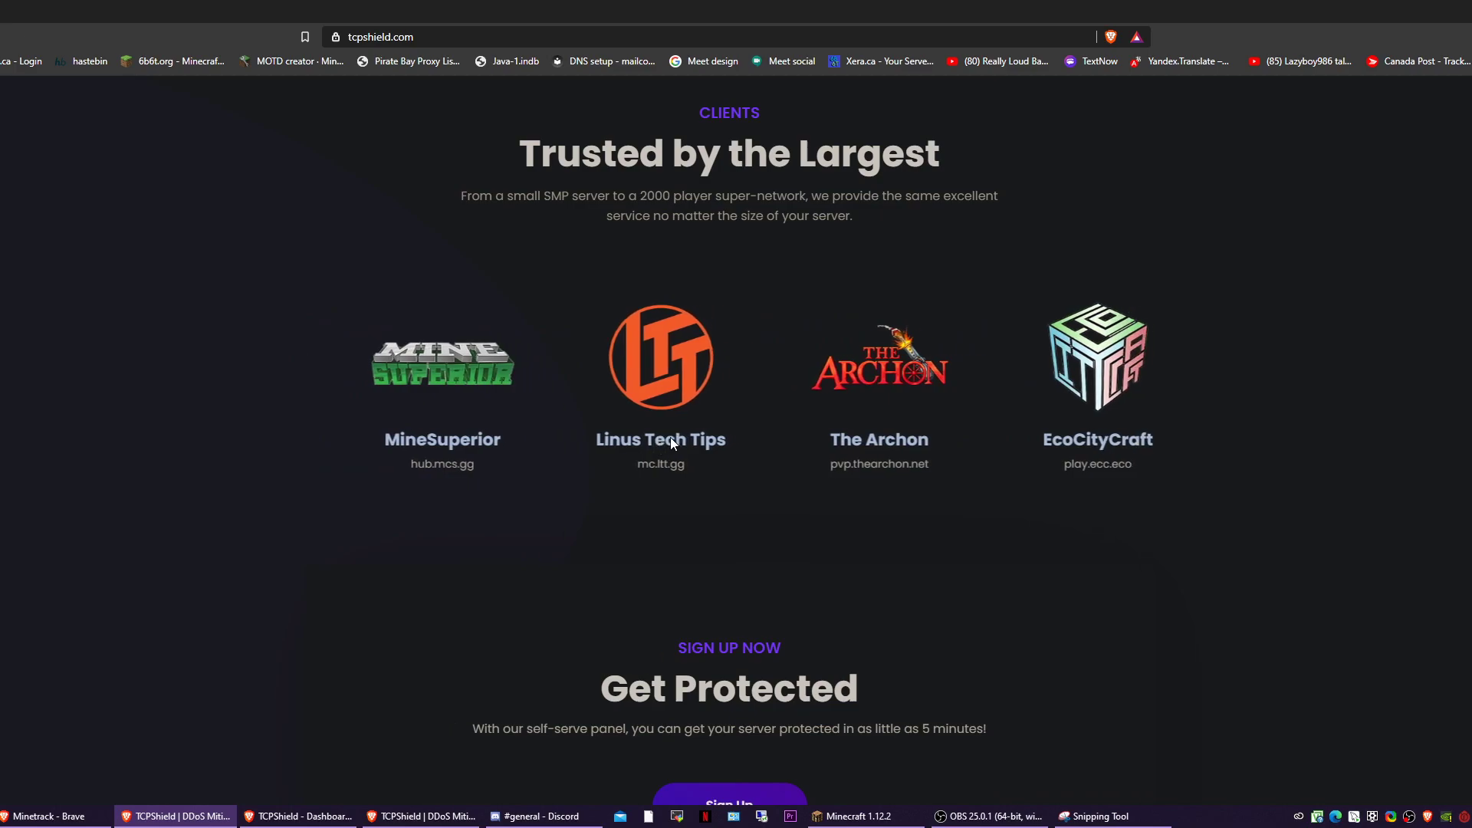
Open and close a new browser tab, then go to the YouTube home page
key(ctrl+t)
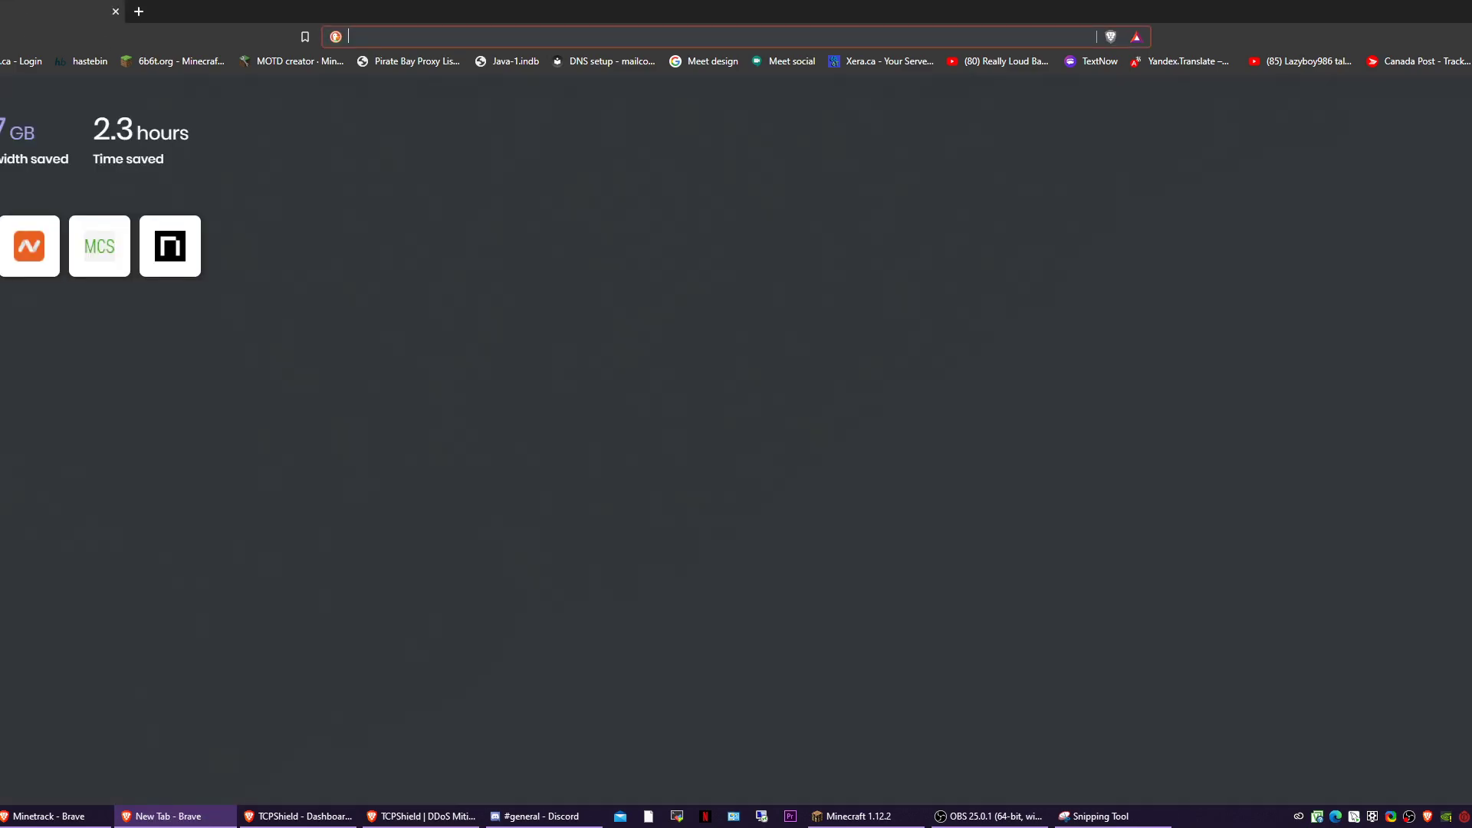
text(youtube.com)
key(ctrl+w)
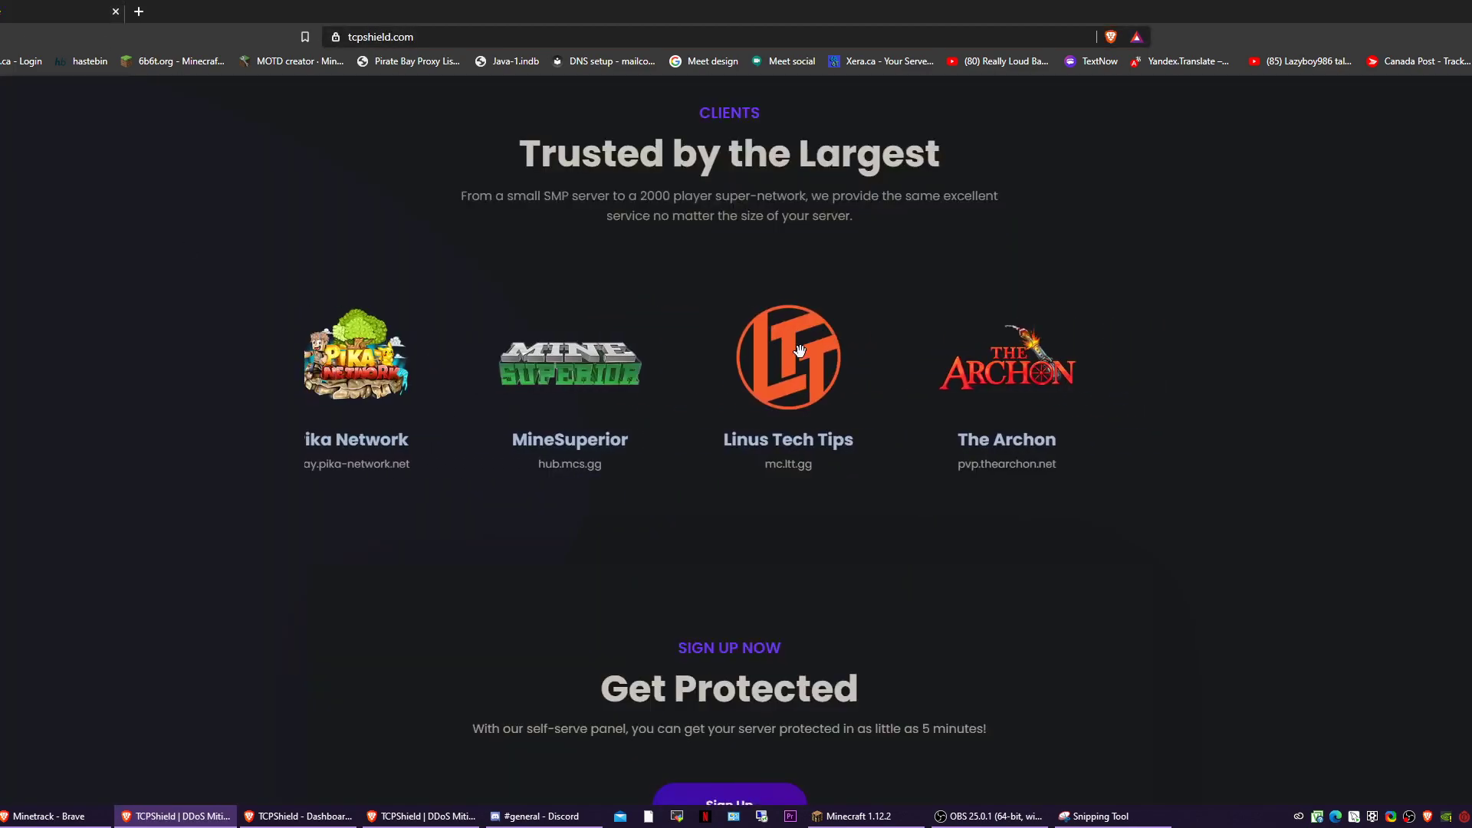
click(978, 59)
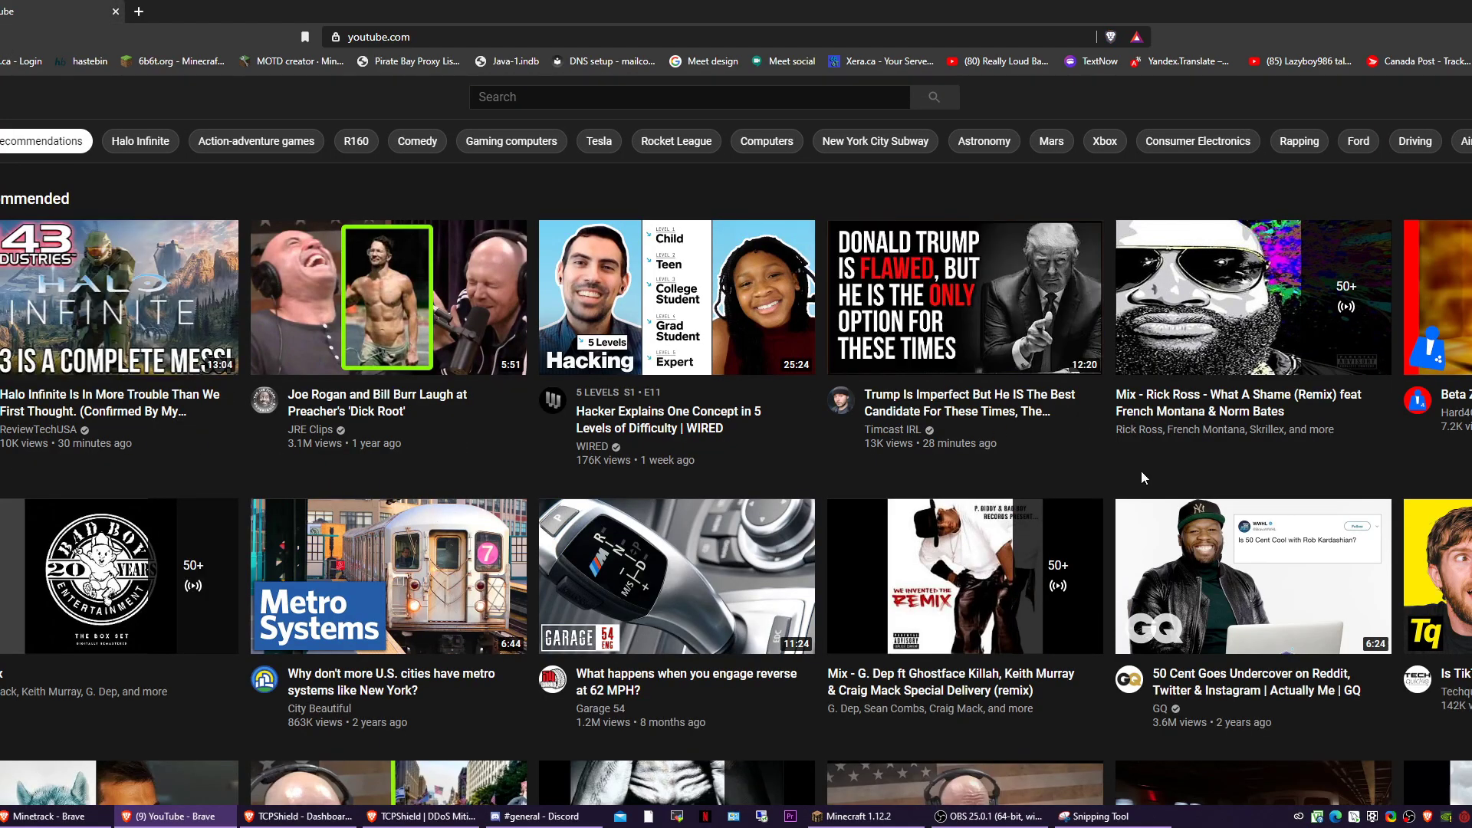
Open and pause Techquickie's 'Is TikTok a THREAT?' video, glancing at the TCPShield dashboard
click(966, 297)
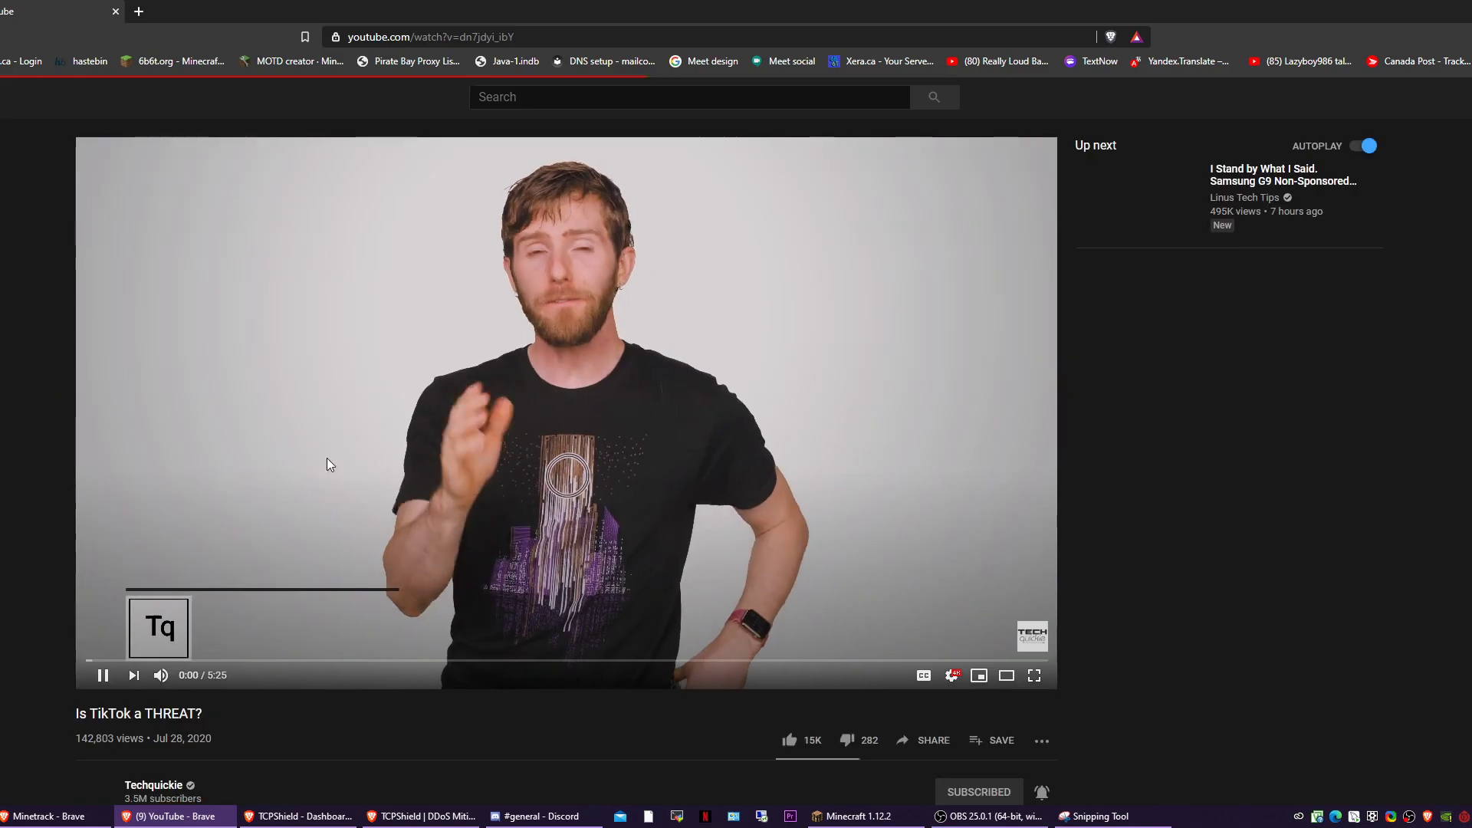
click(346, 437)
scroll(529, 626, down, 5)
scroll(529, 627, down, 2)
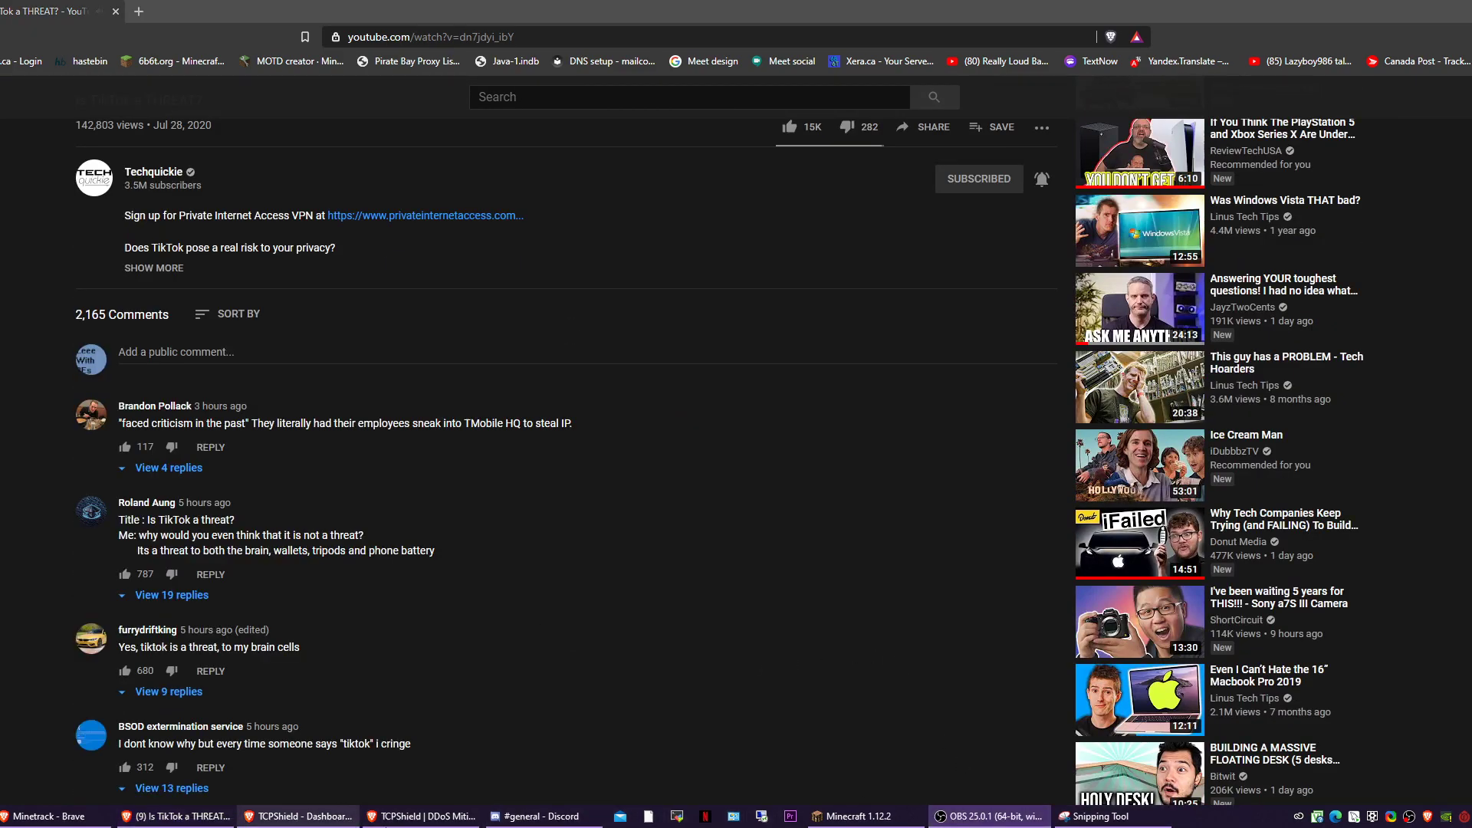
click(426, 816)
click(184, 817)
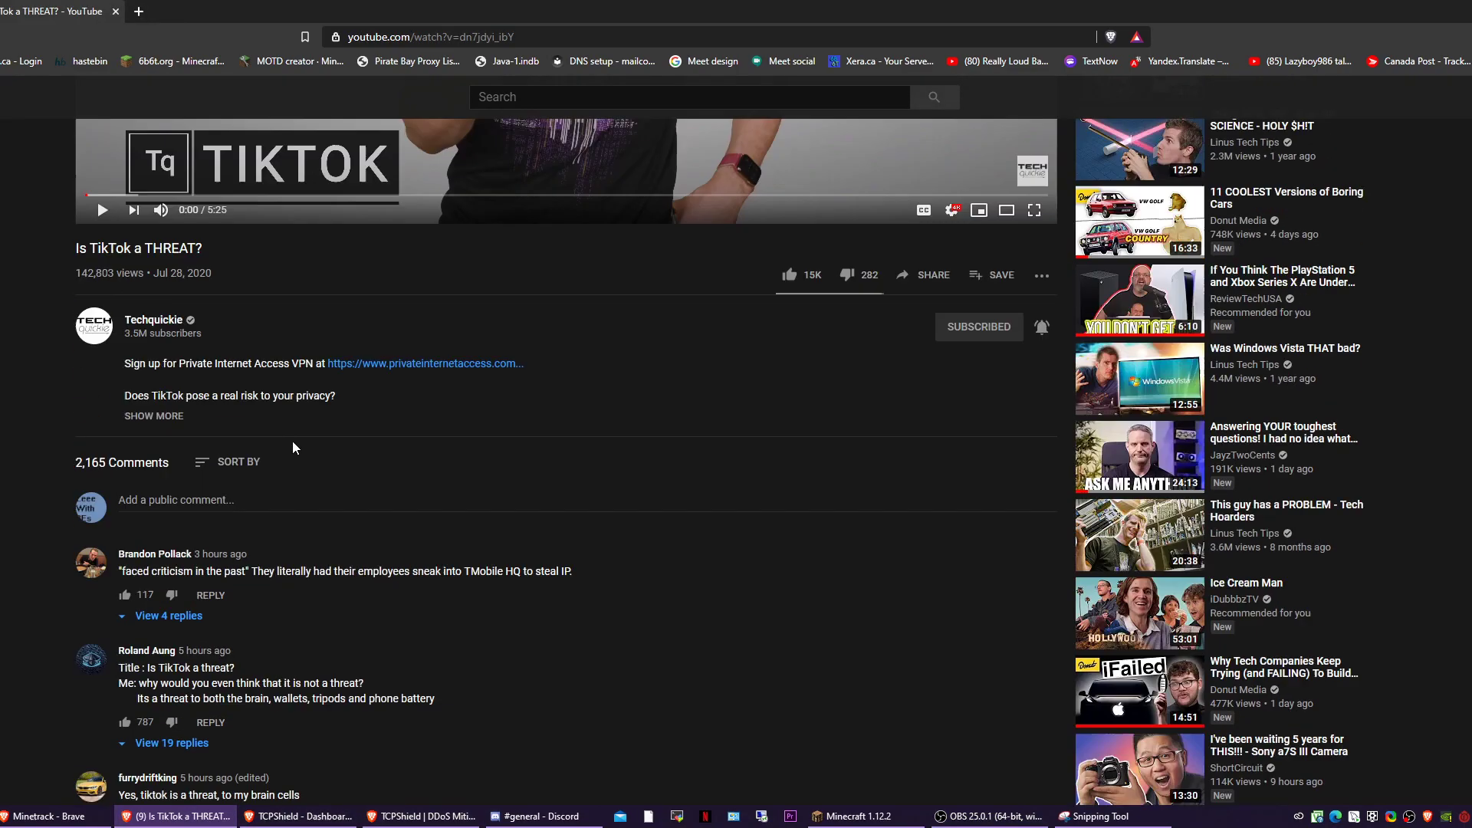
scroll(292, 440, up, 5)
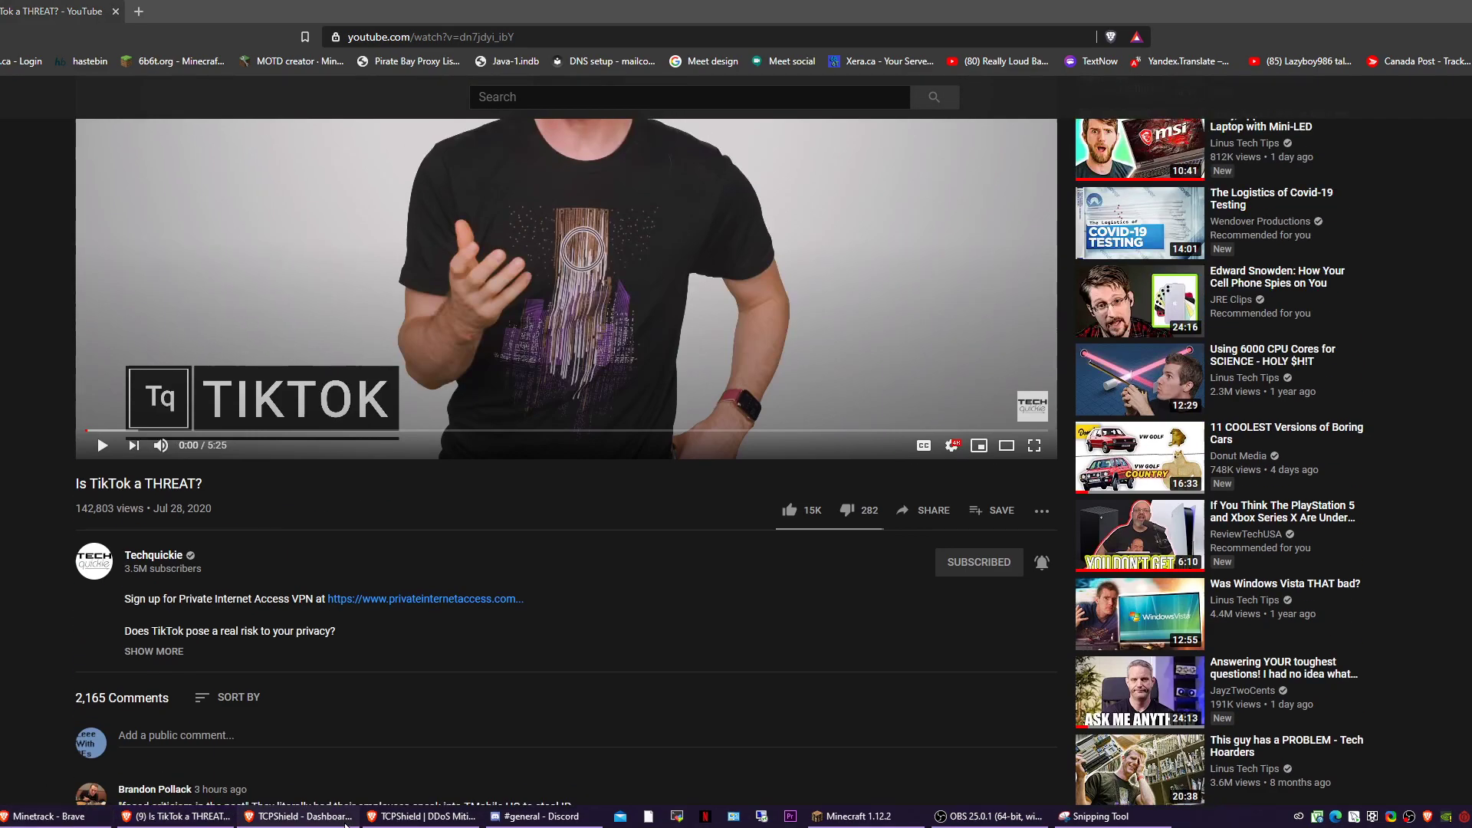
Flip between the TCPShield dashboard and YouTube, ending on the tcpshield.com window
click(299, 818)
click(185, 817)
click(299, 816)
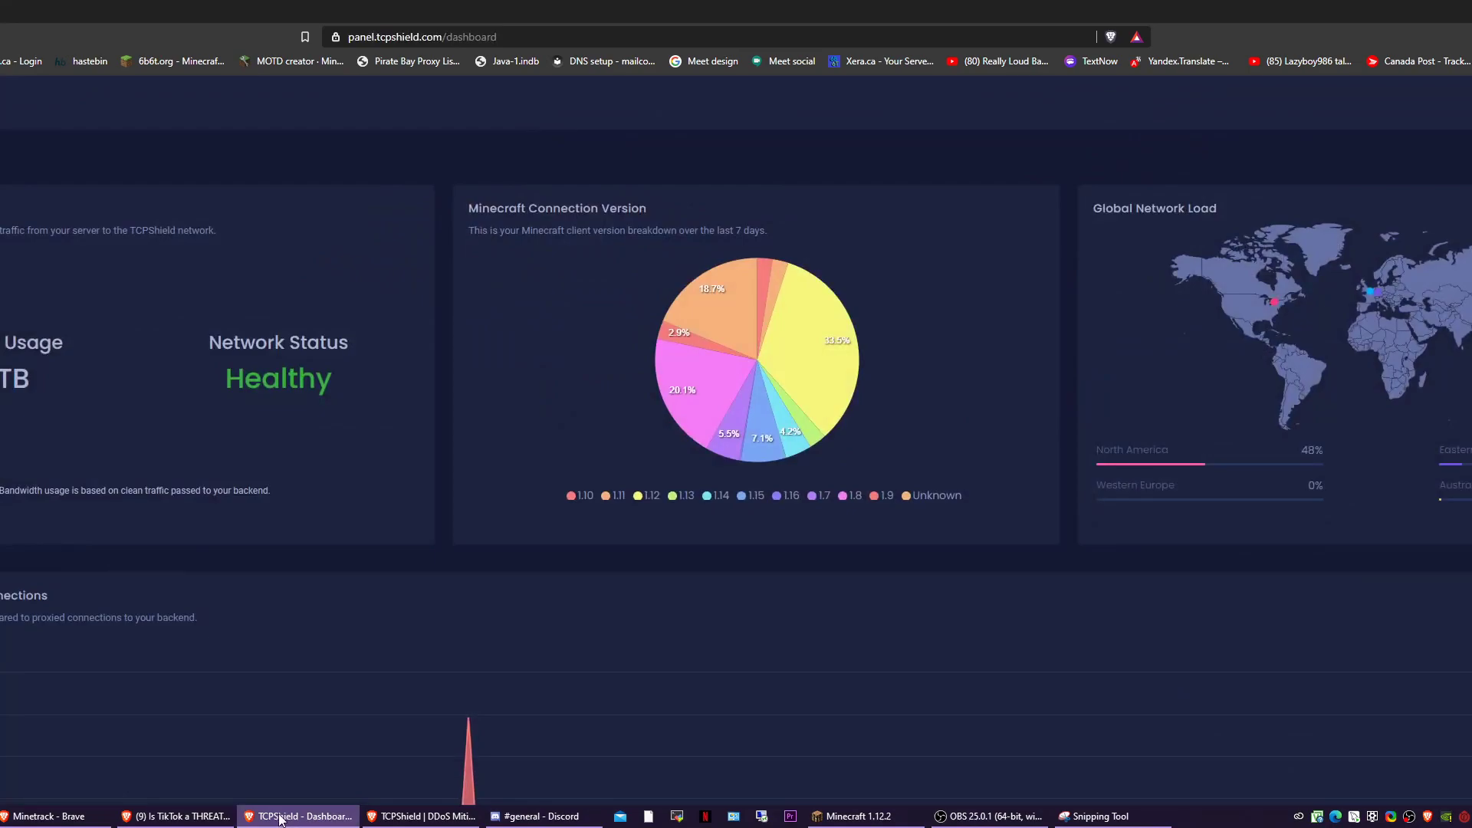
click(185, 816)
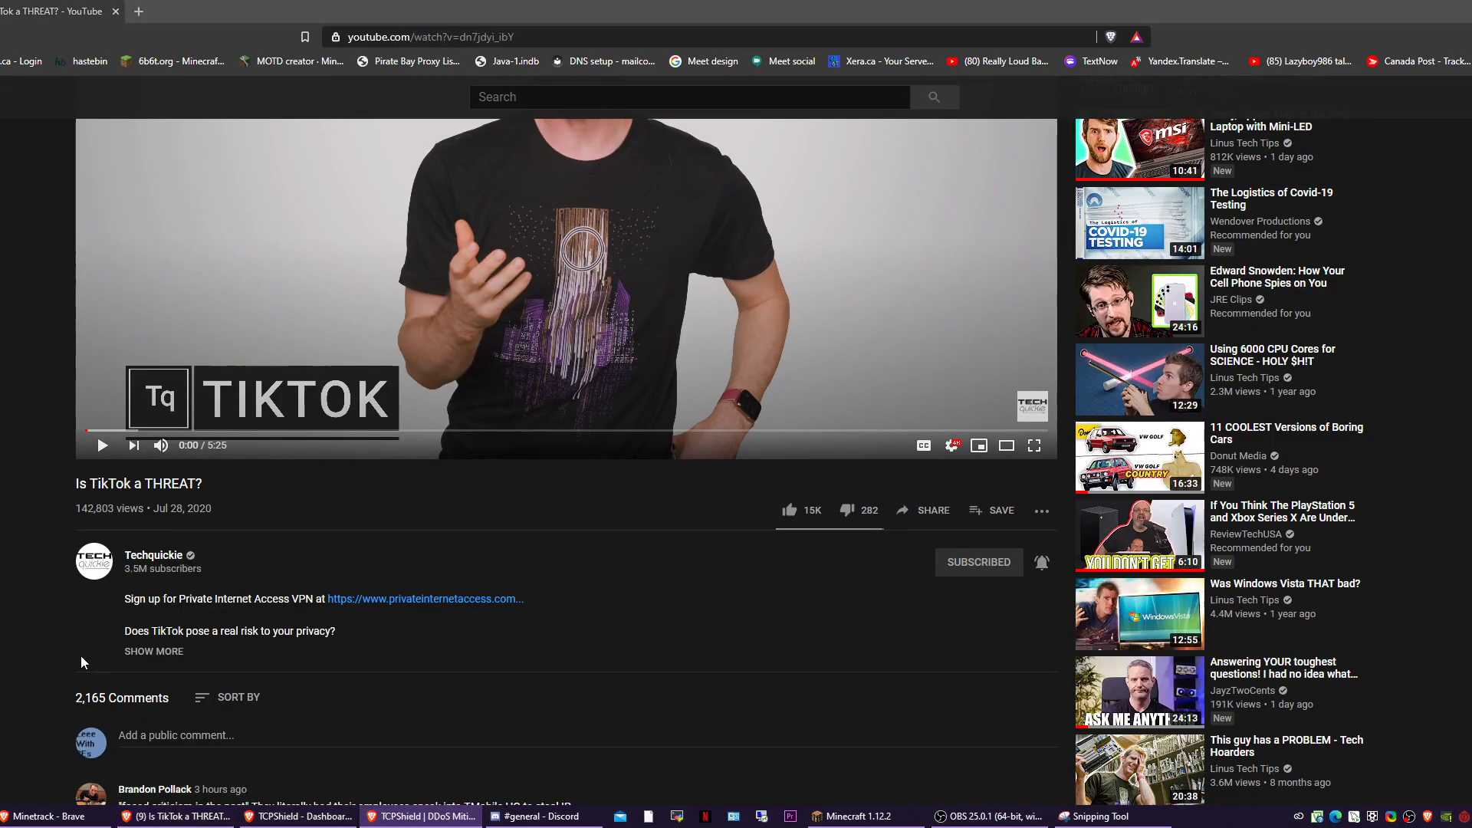
key(alt+Tab)
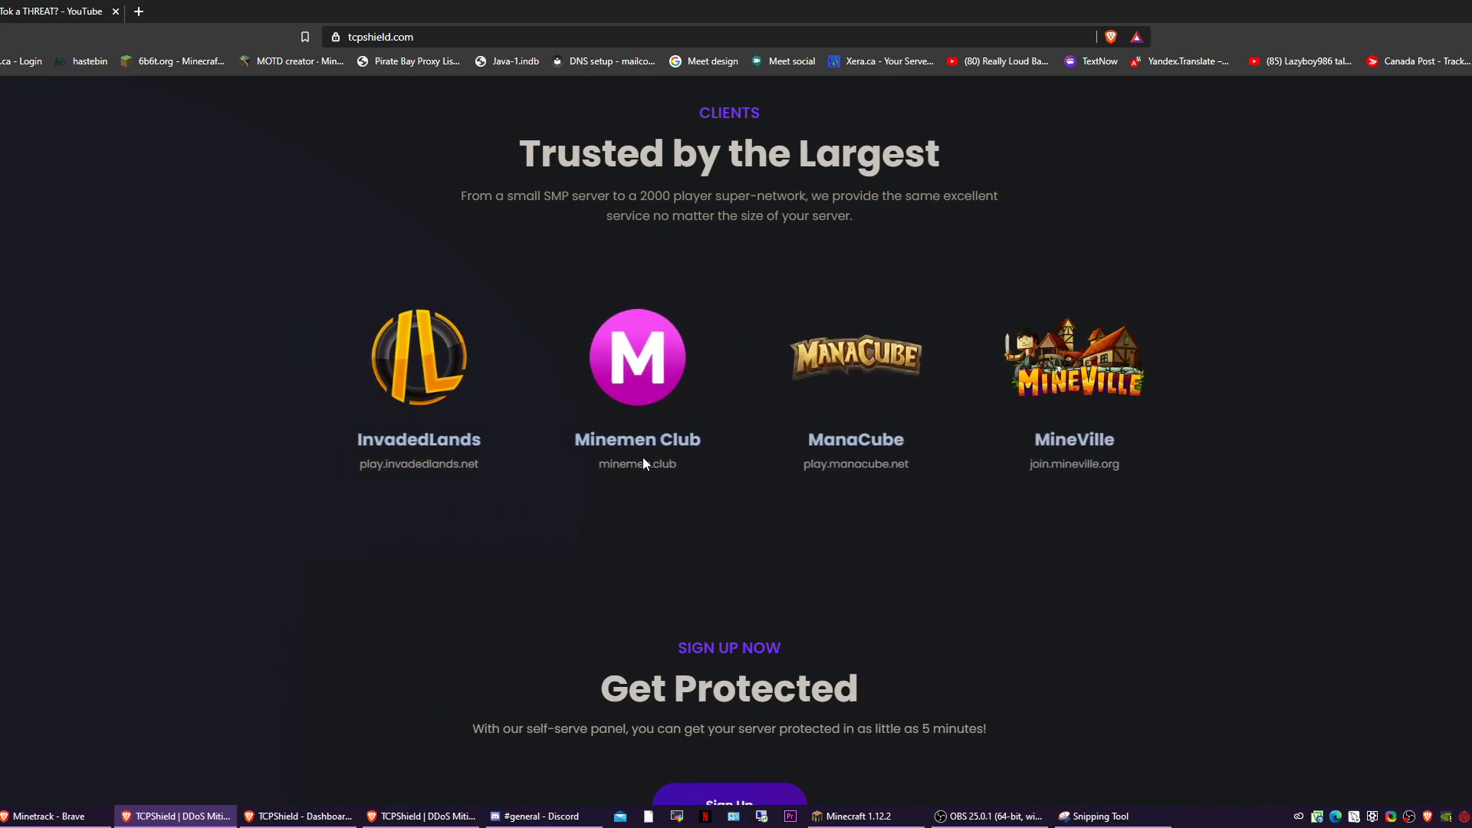
Slide the carousel to The Seed, Drug Legends, Twerion and Frusky Games, then return to Discord
drag(656, 378, 330, 380)
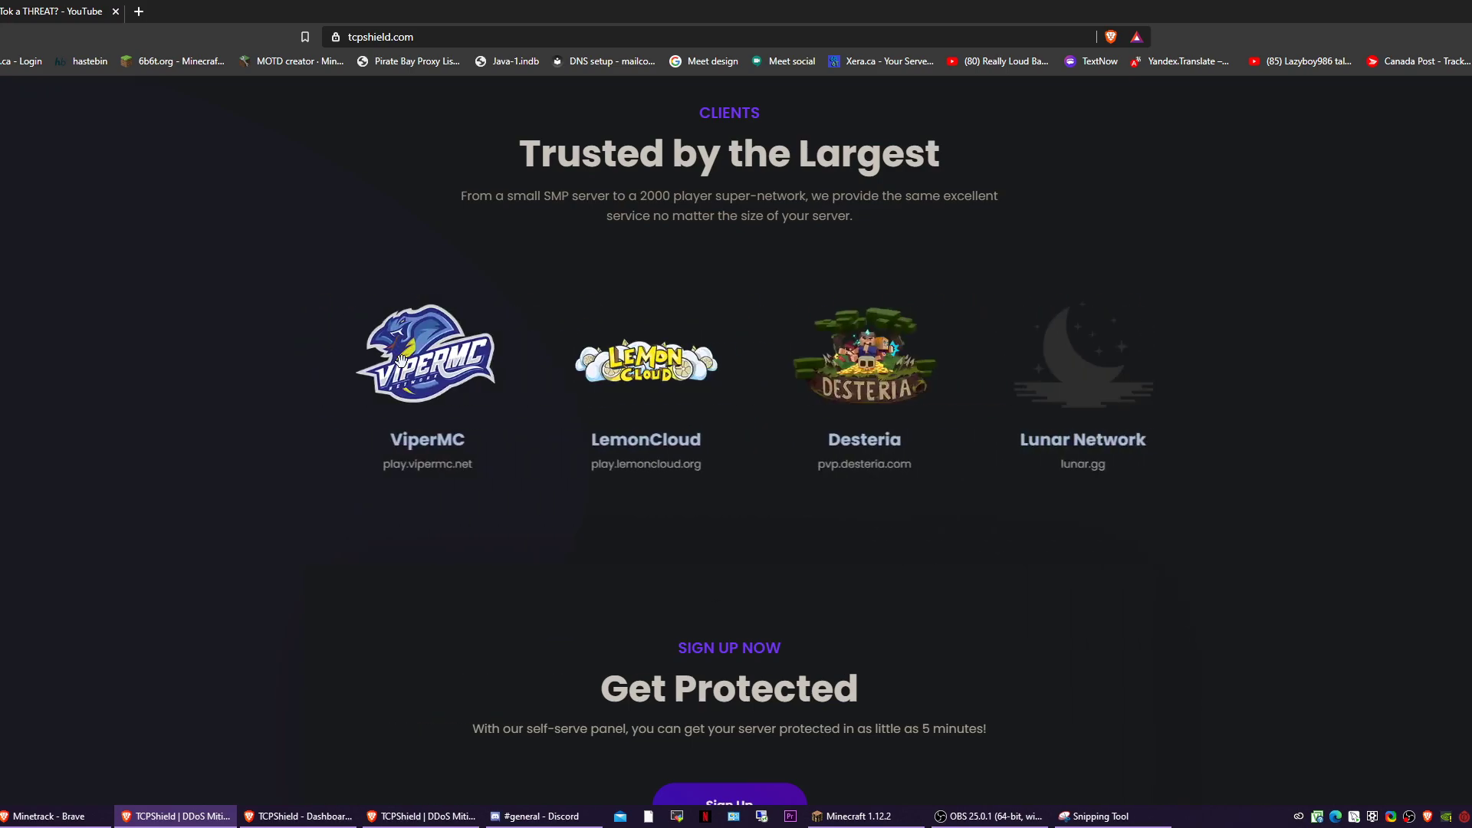
drag(713, 397, 305, 363)
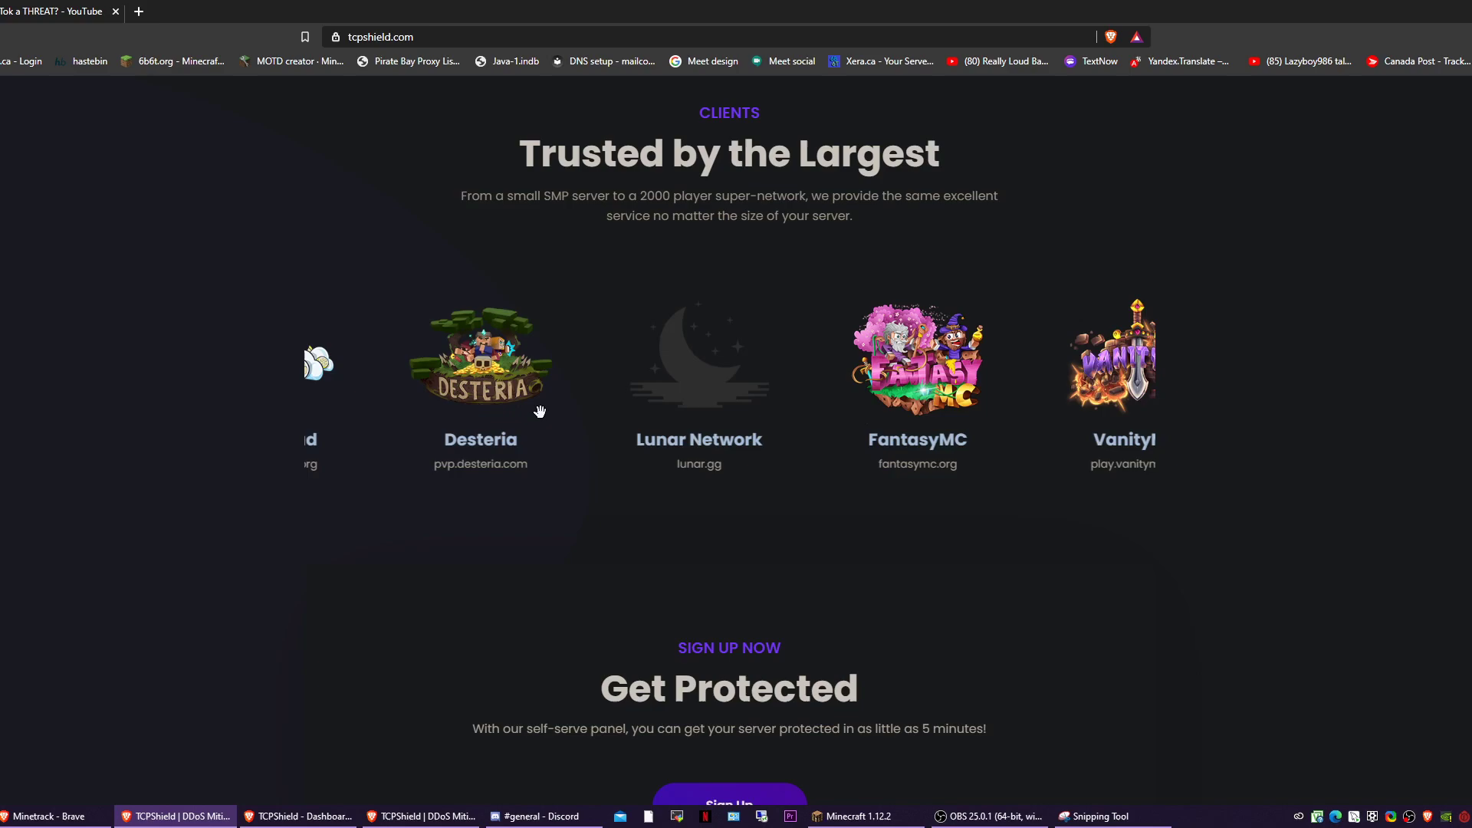
drag(861, 380, 204, 374)
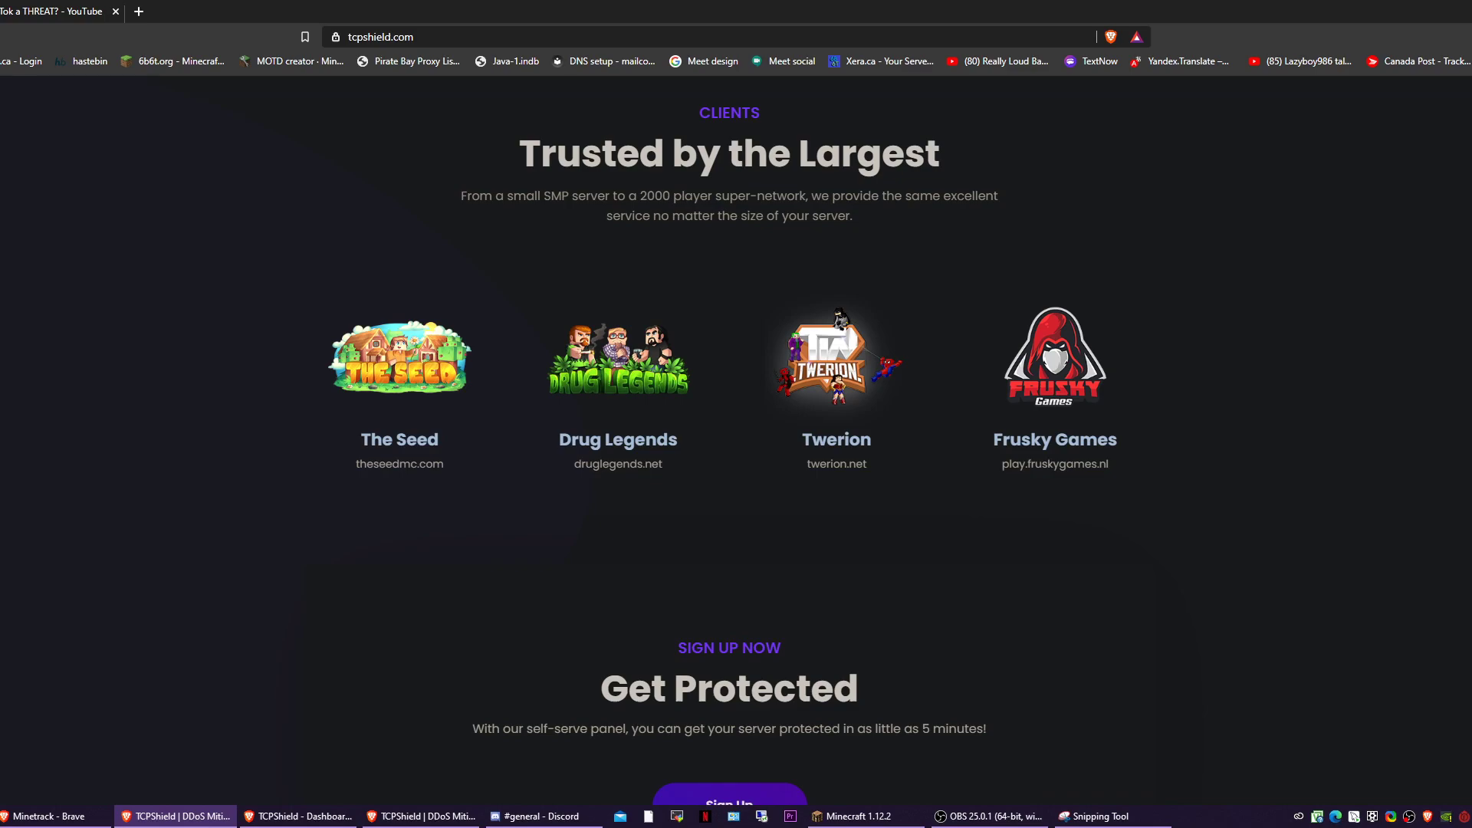
click(541, 815)
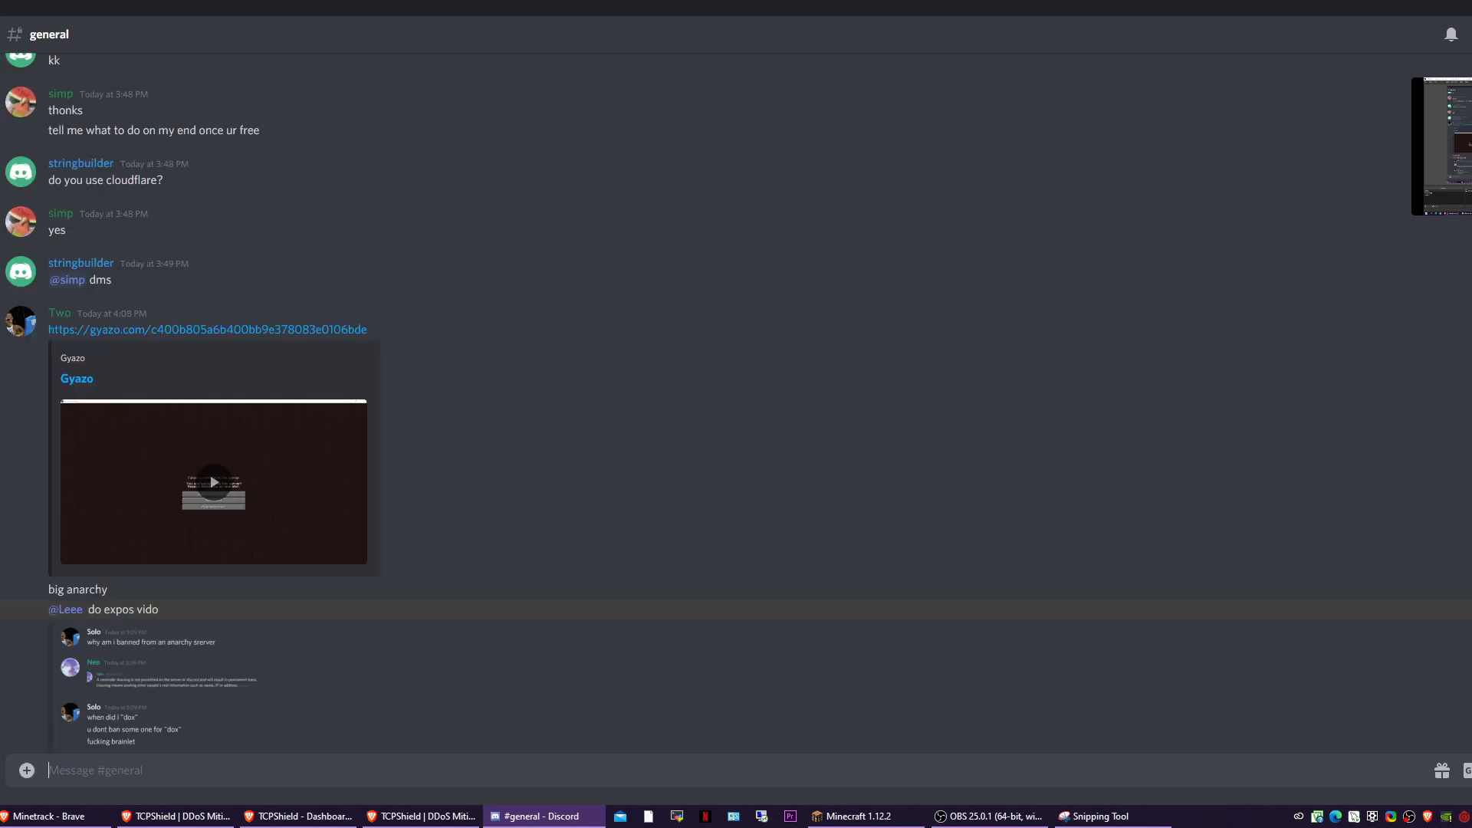
Open and close the Gyazo link poster's profile card in #general
click(70, 713)
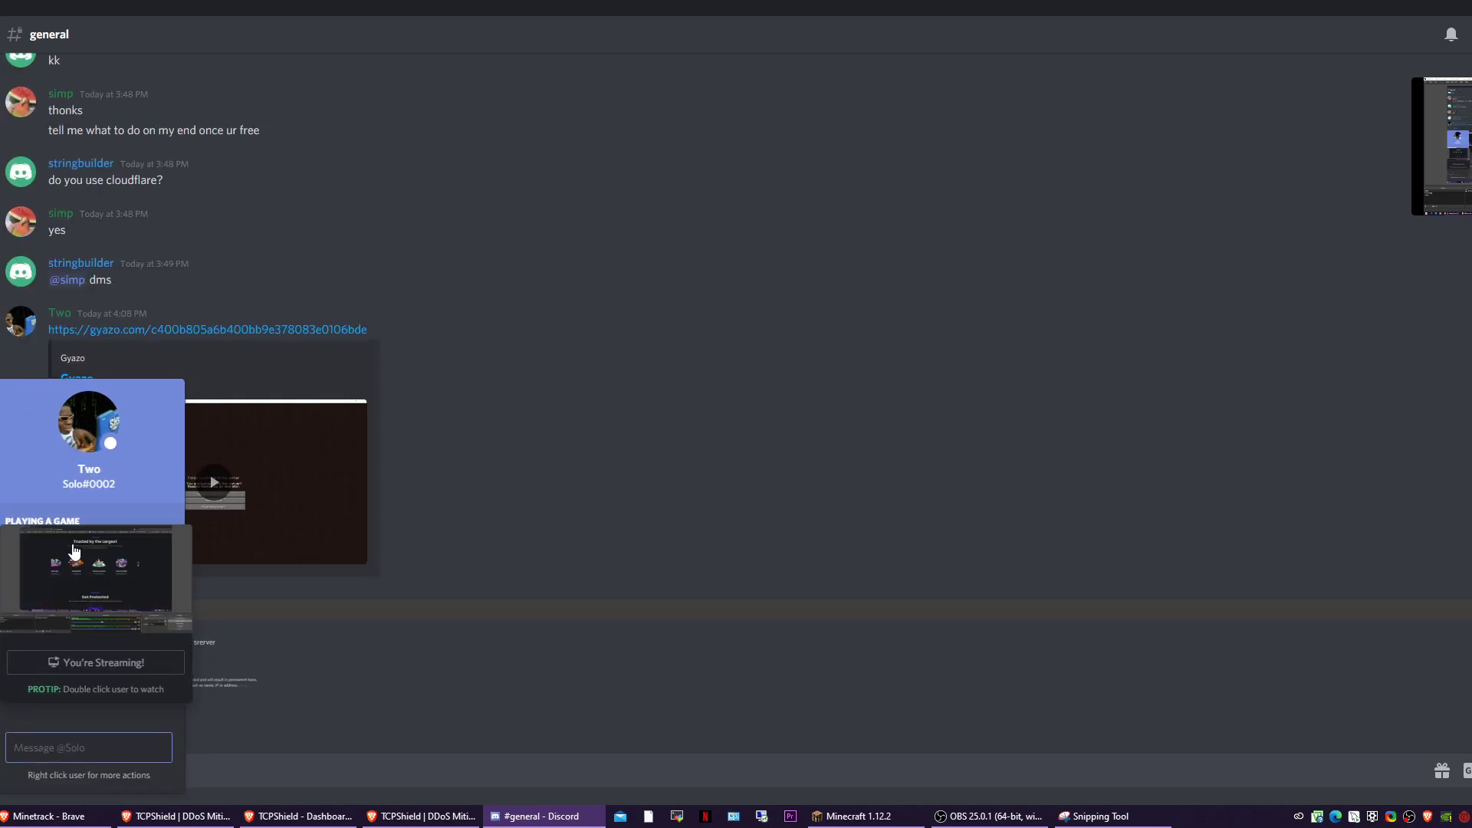
click(792, 572)
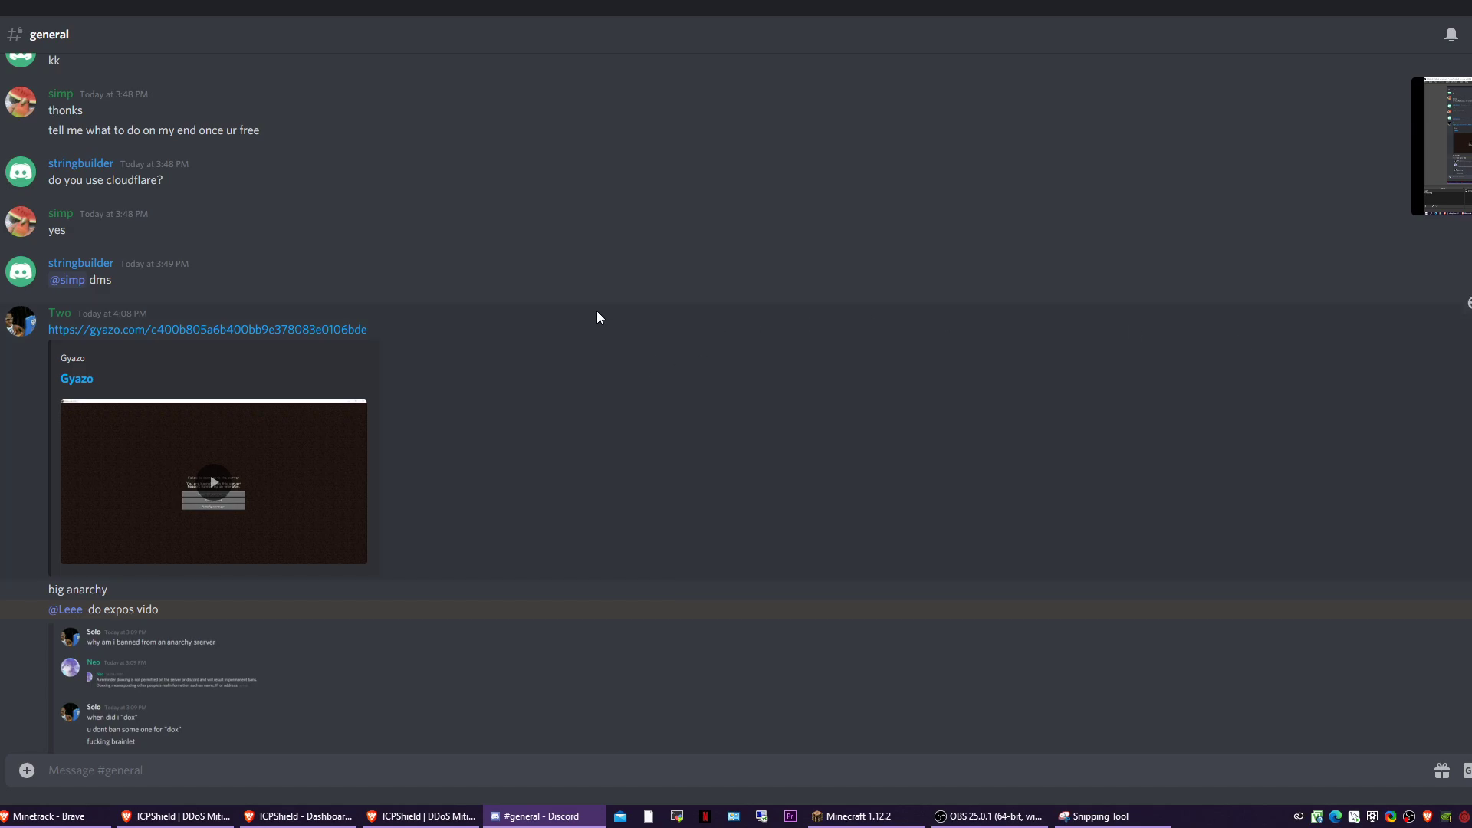
scroll(596, 310, down, 5)
scroll(575, 379, down, 5)
scroll(553, 414, down, 3)
scroll(538, 441, down, 1)
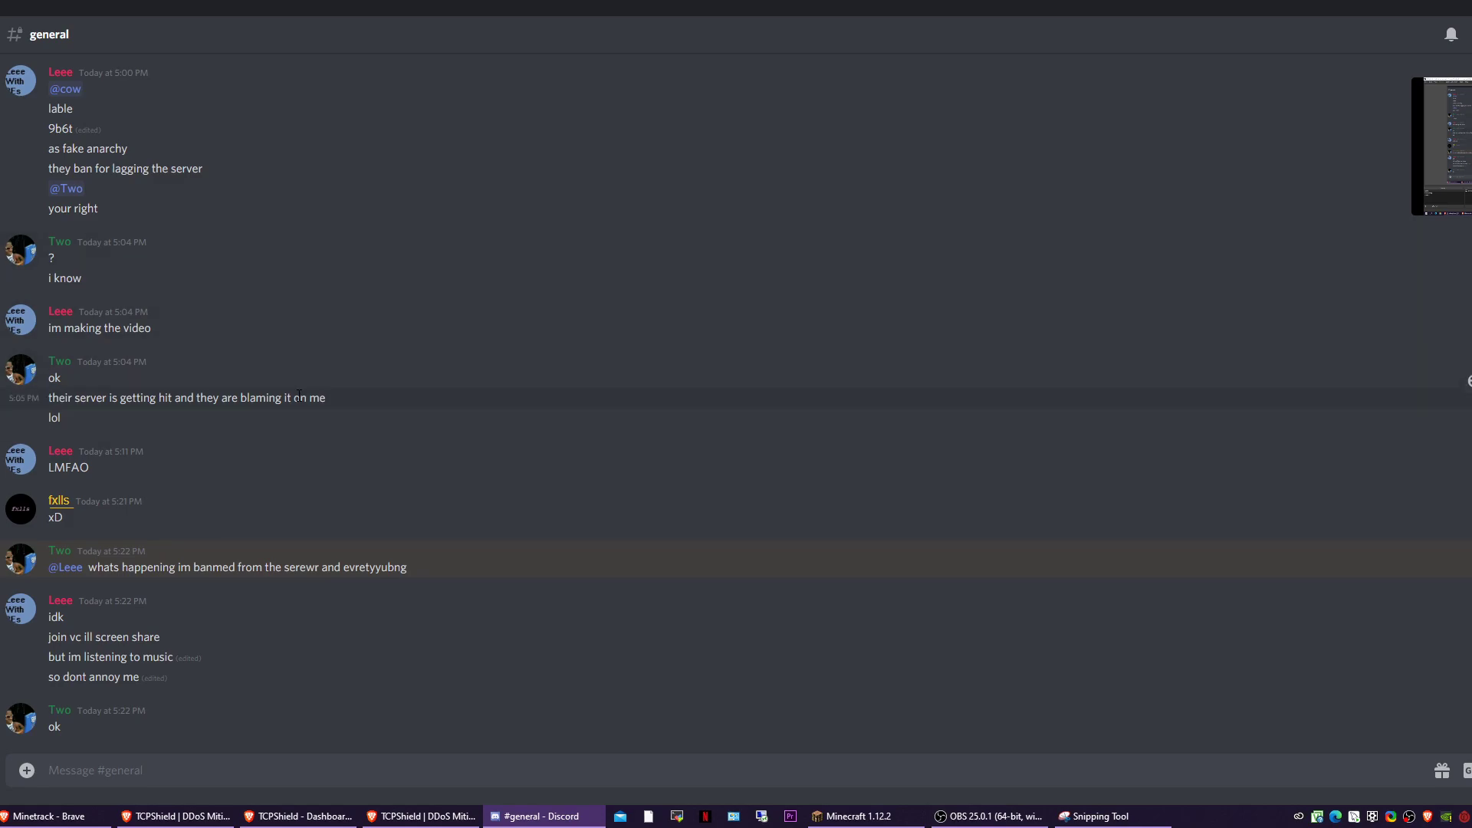
Check the dashboard's connections-per-second spikes, then return to Discord #general
click(299, 816)
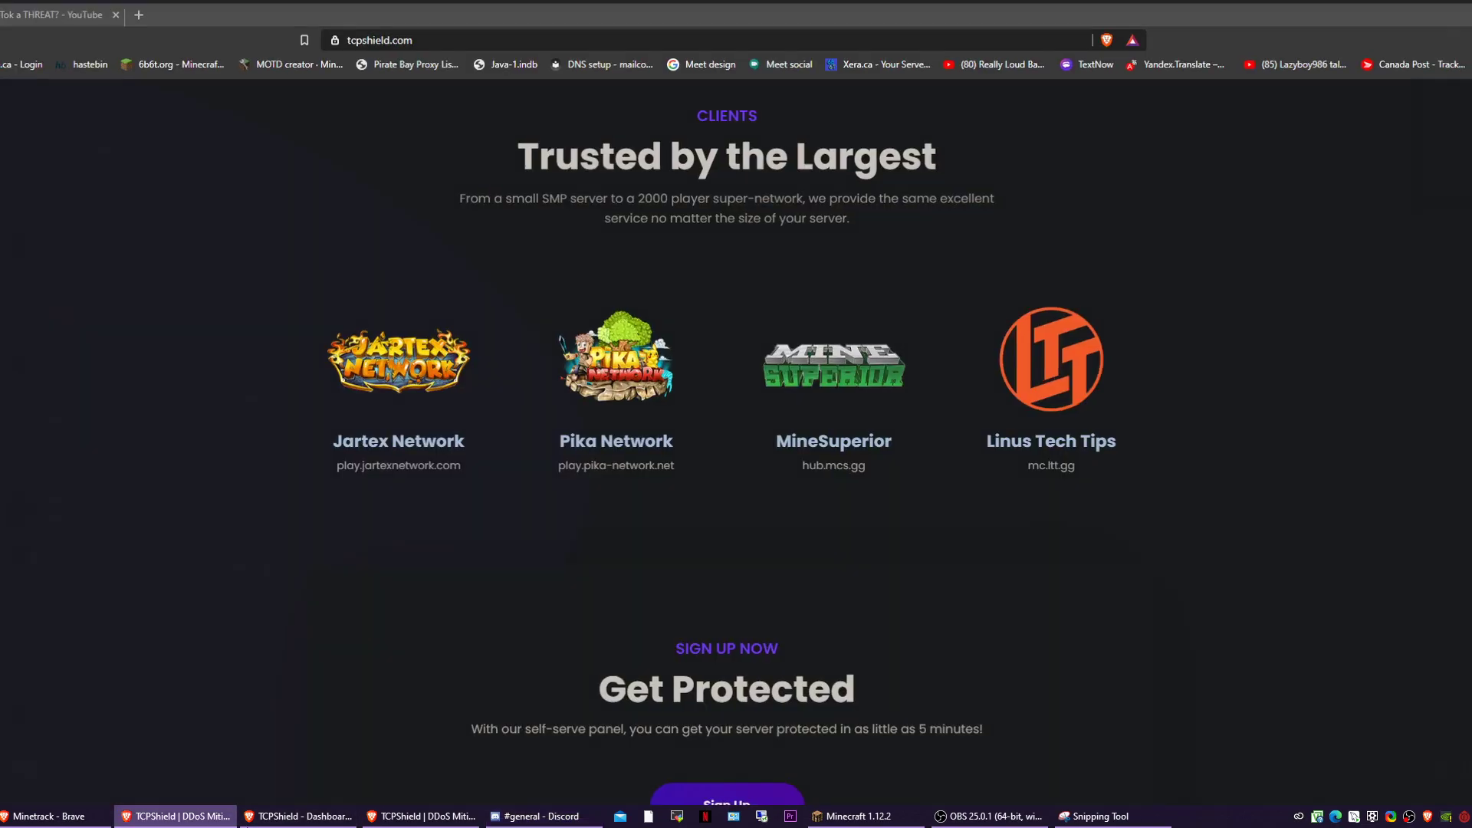
click(299, 816)
scroll(301, 604, down, 2)
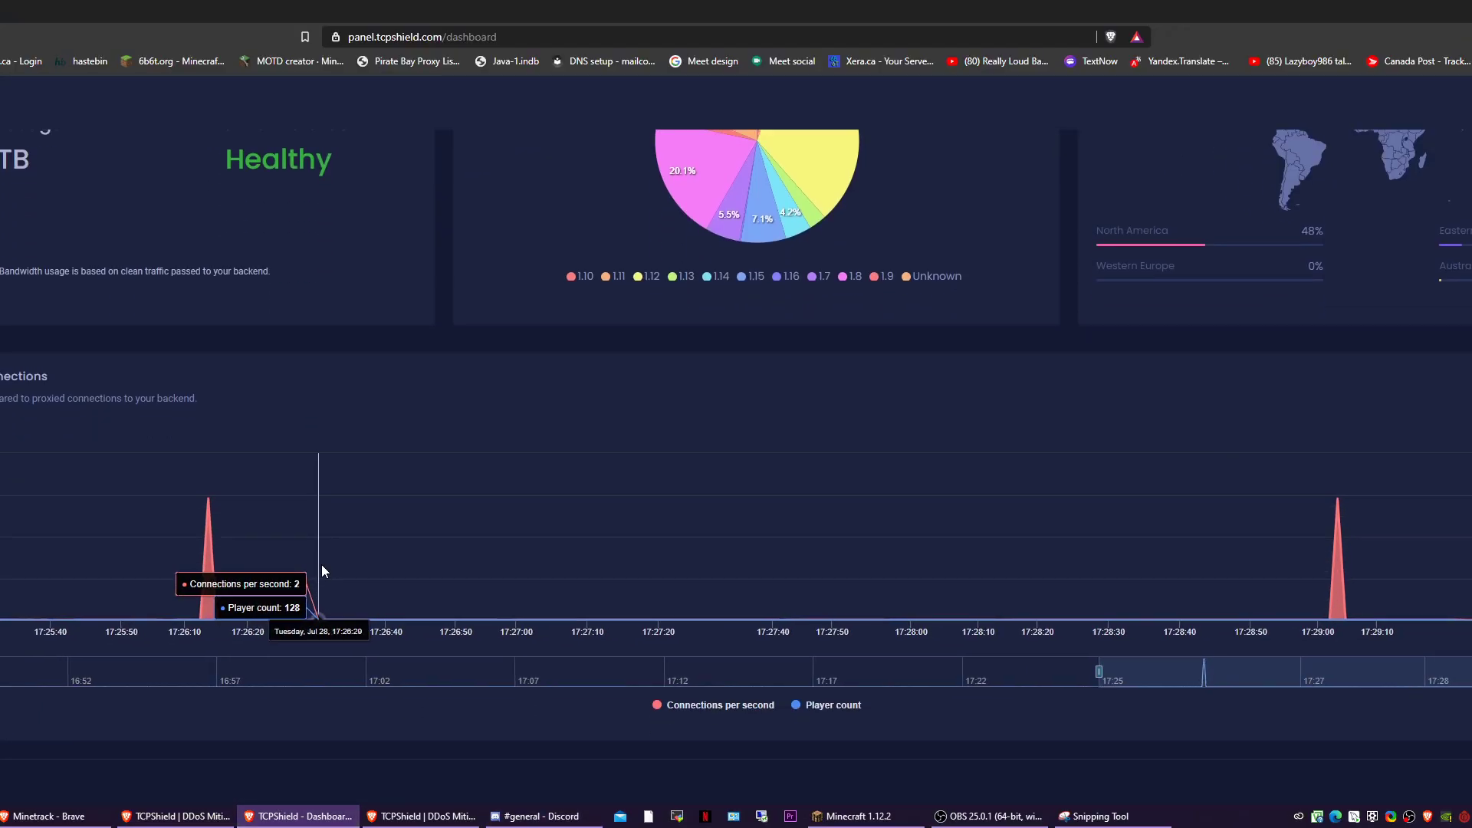
click(426, 816)
click(540, 815)
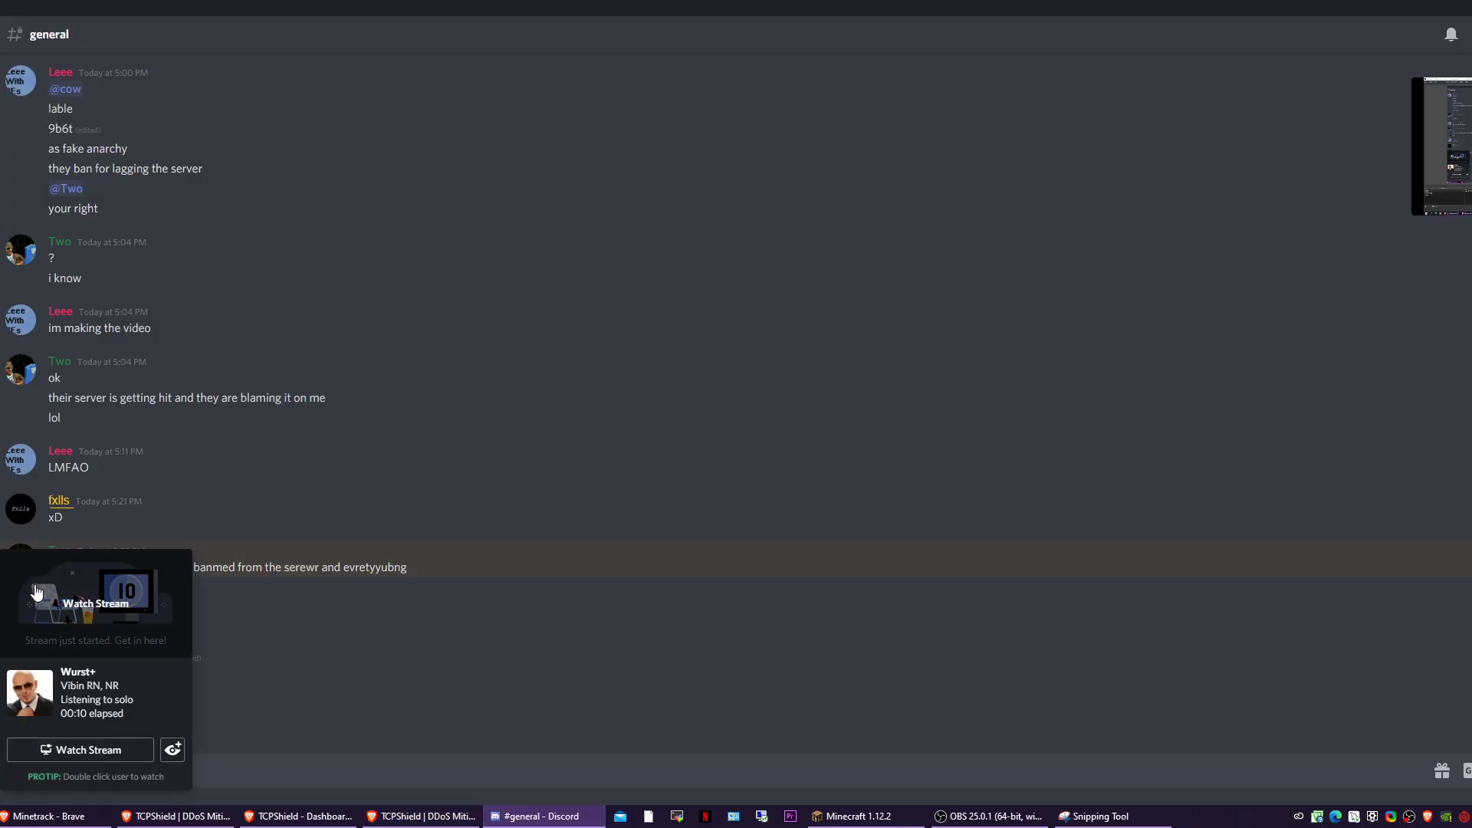
Watch Two's Wurst+ stream in the voice channel, now at the Minecraft 1.12.2 menu
click(37, 593)
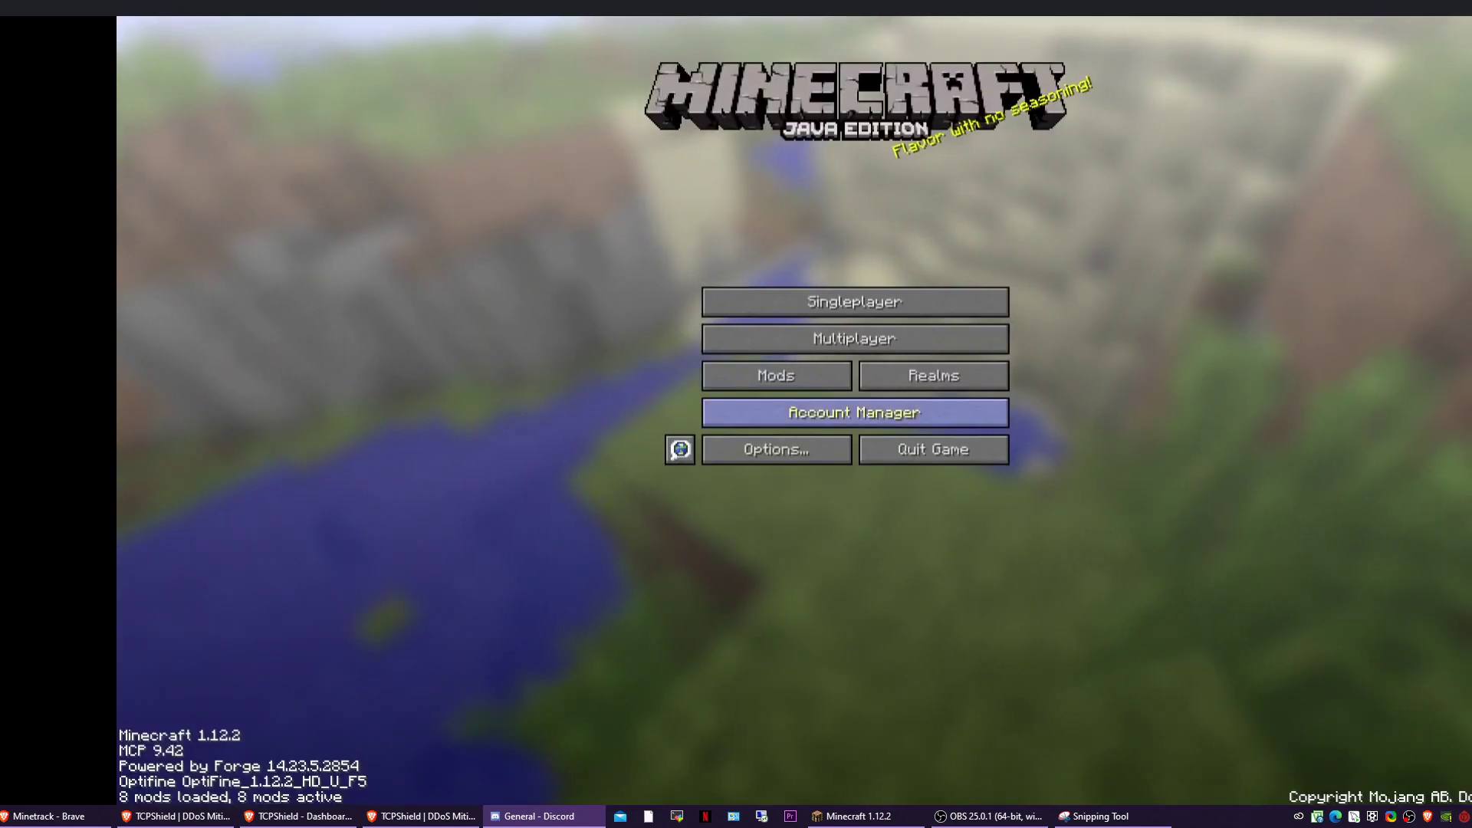
Direct-connect to 9b6t.eu, retry once after the operator-ban message, then return to the server list
click(854, 339)
click(862, 748)
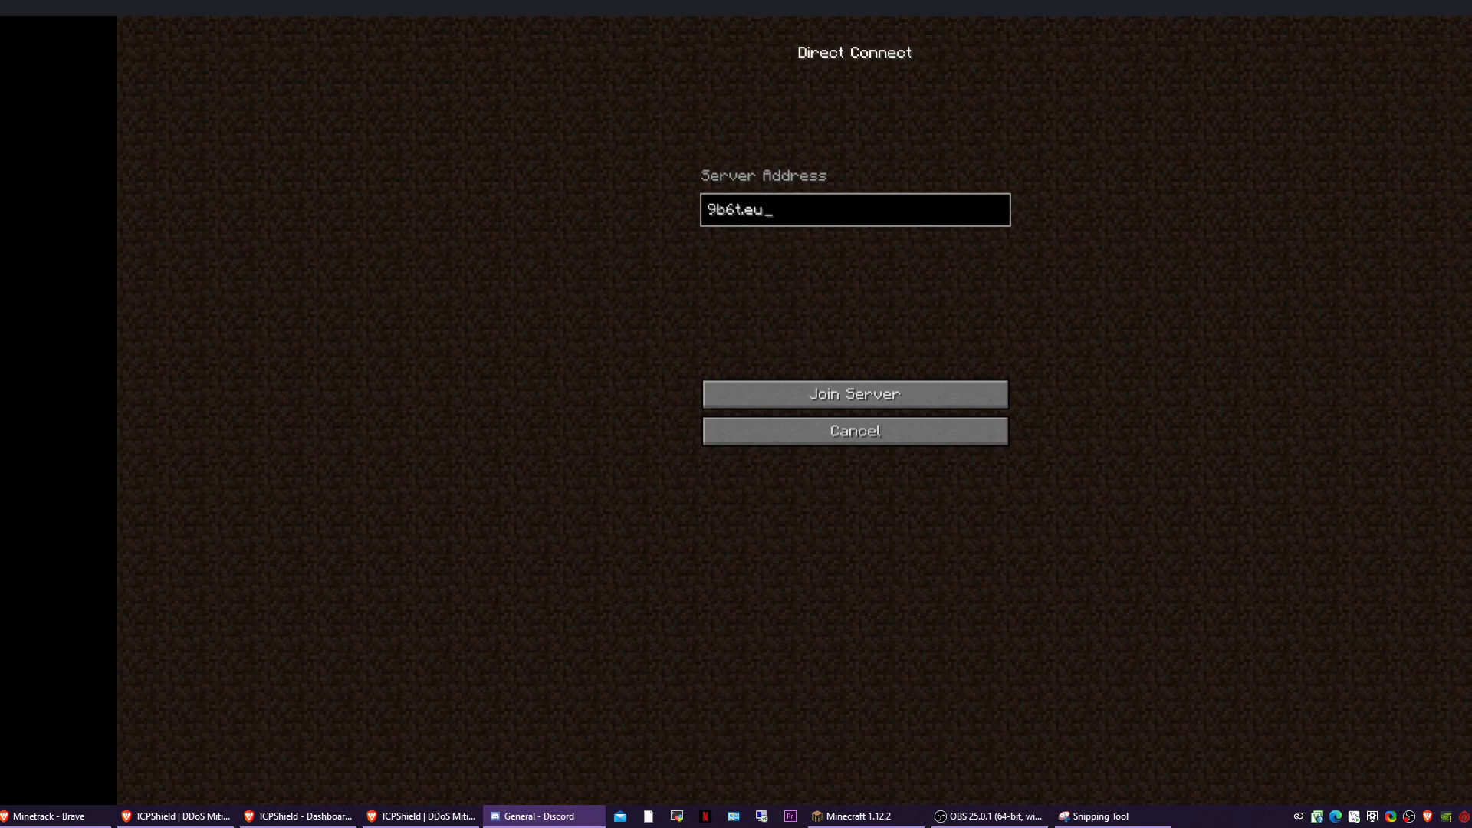
click(855, 394)
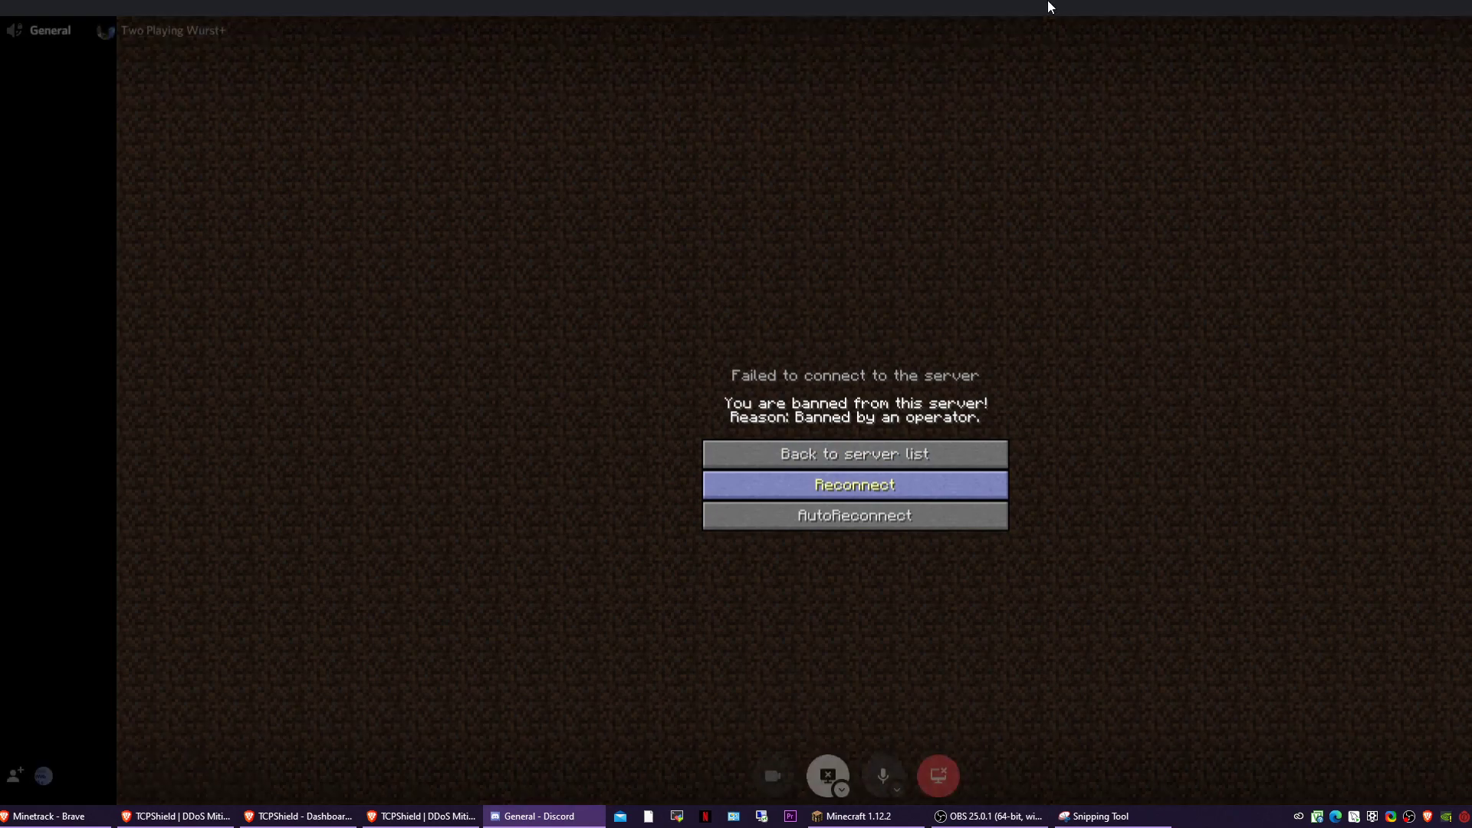
click(854, 485)
click(855, 453)
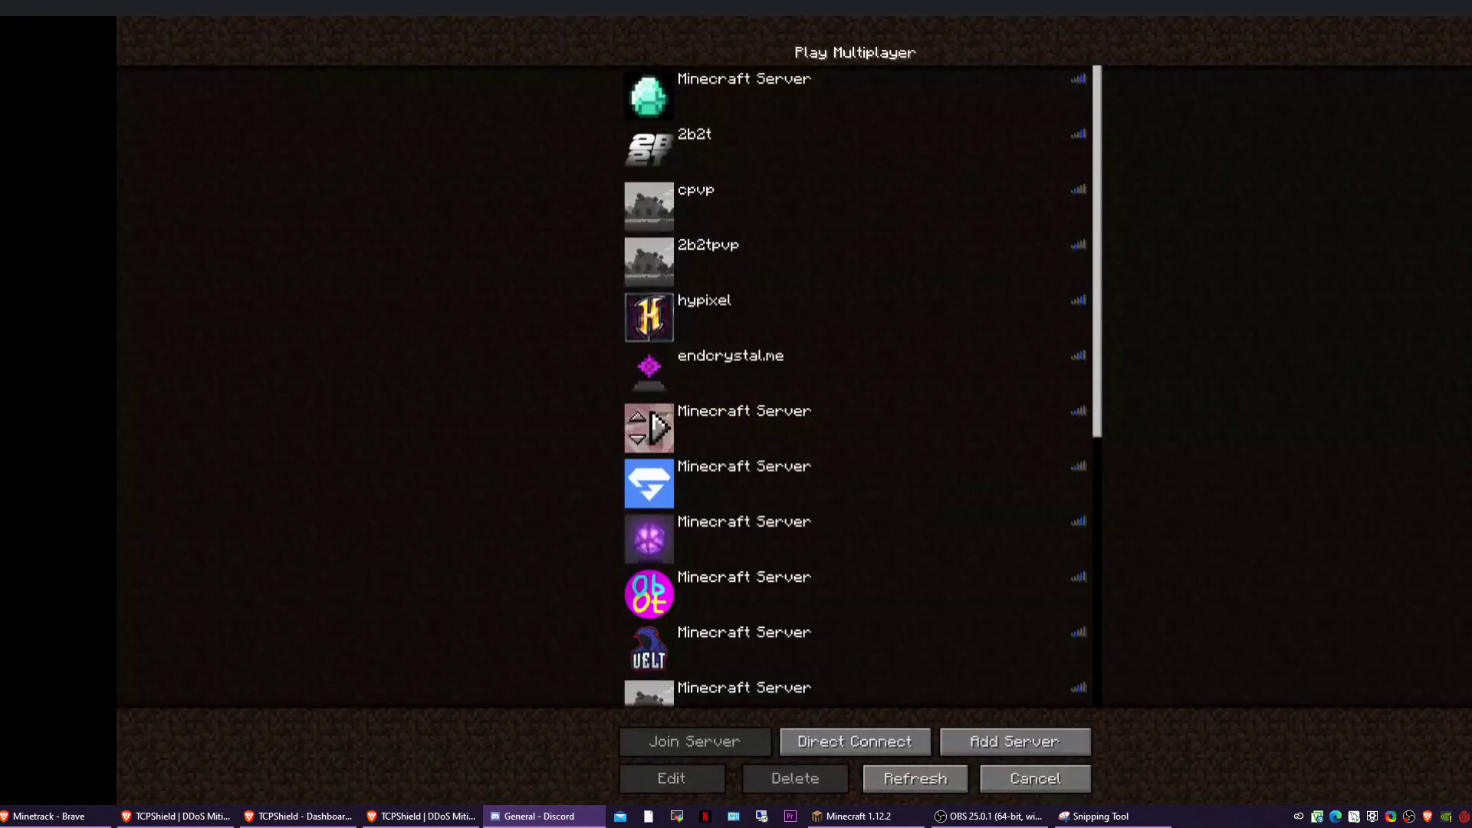